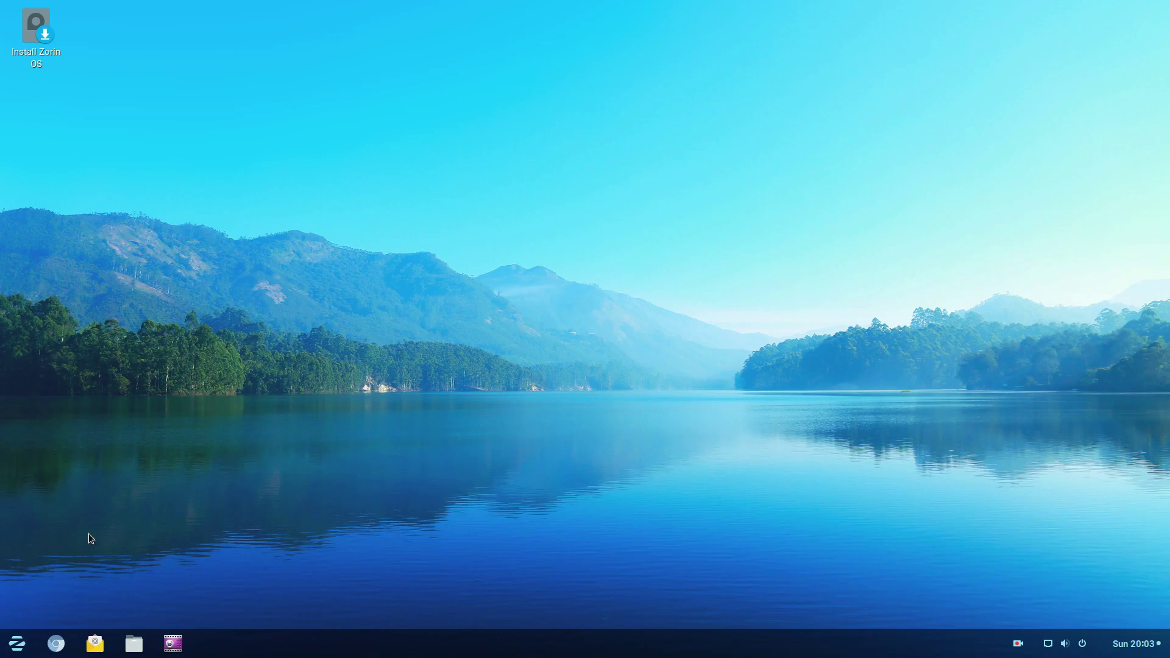
# - Open the Zorin menu listing Accessories, Games, Office and Utilities
pyautogui.click(17, 643)
pyautogui.click(496, 155)
pyautogui.click(17, 644)
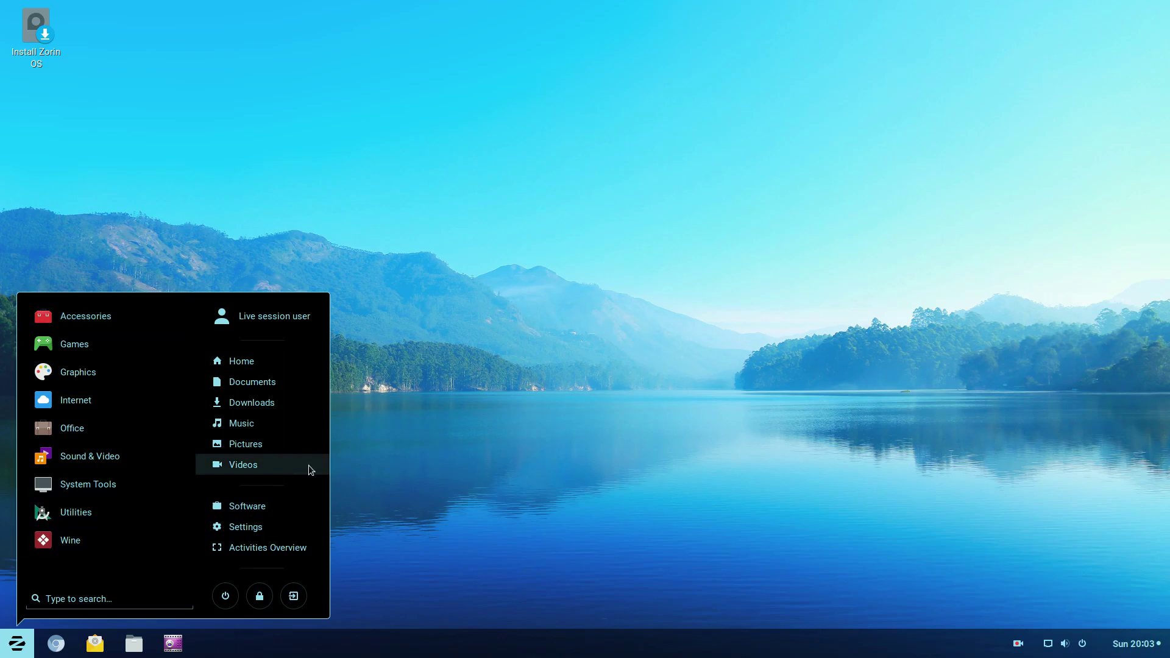
pyautogui.click(134, 645)
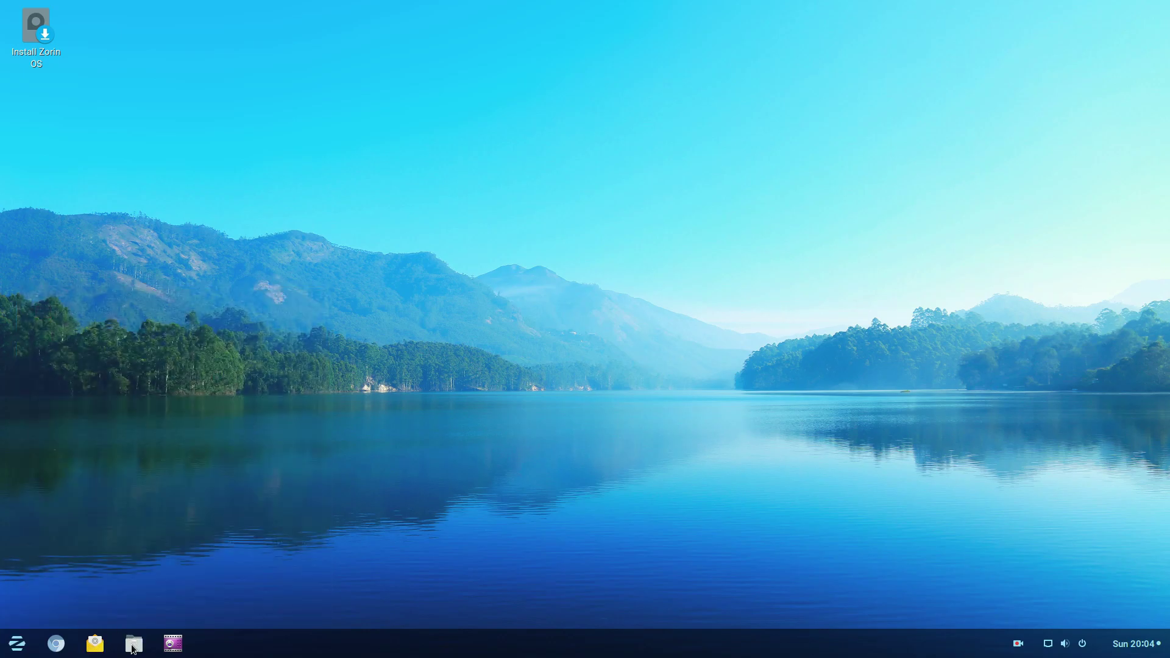
pyautogui.click(133, 647)
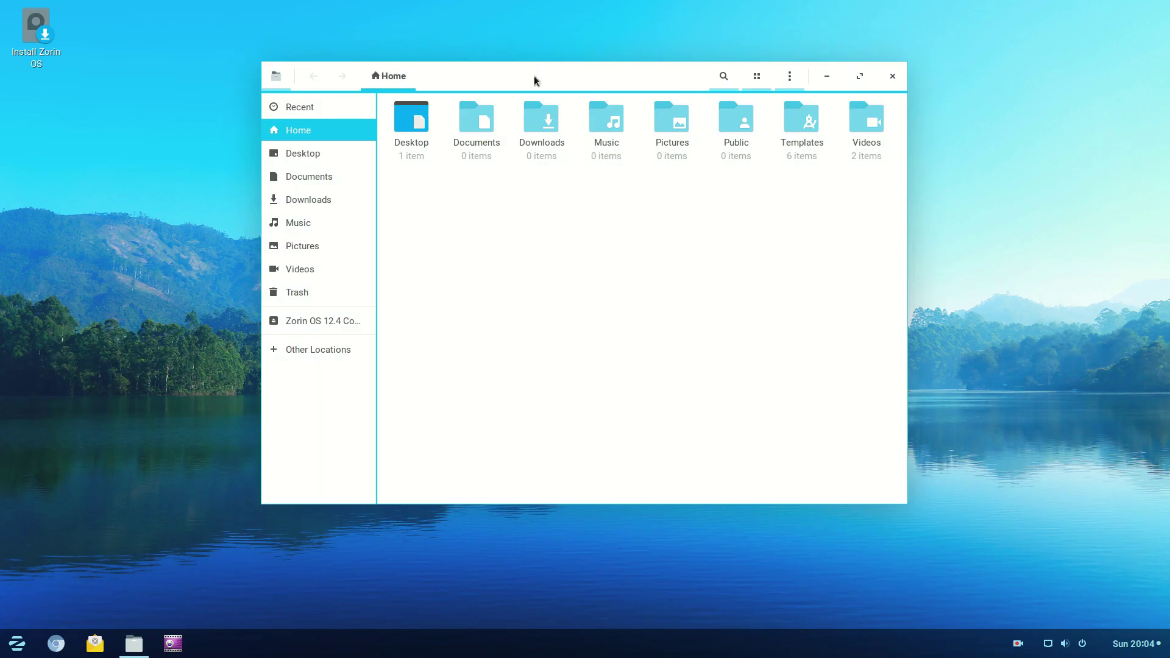
pyautogui.moveTo(534, 75); pyautogui.dragTo(505, 46)
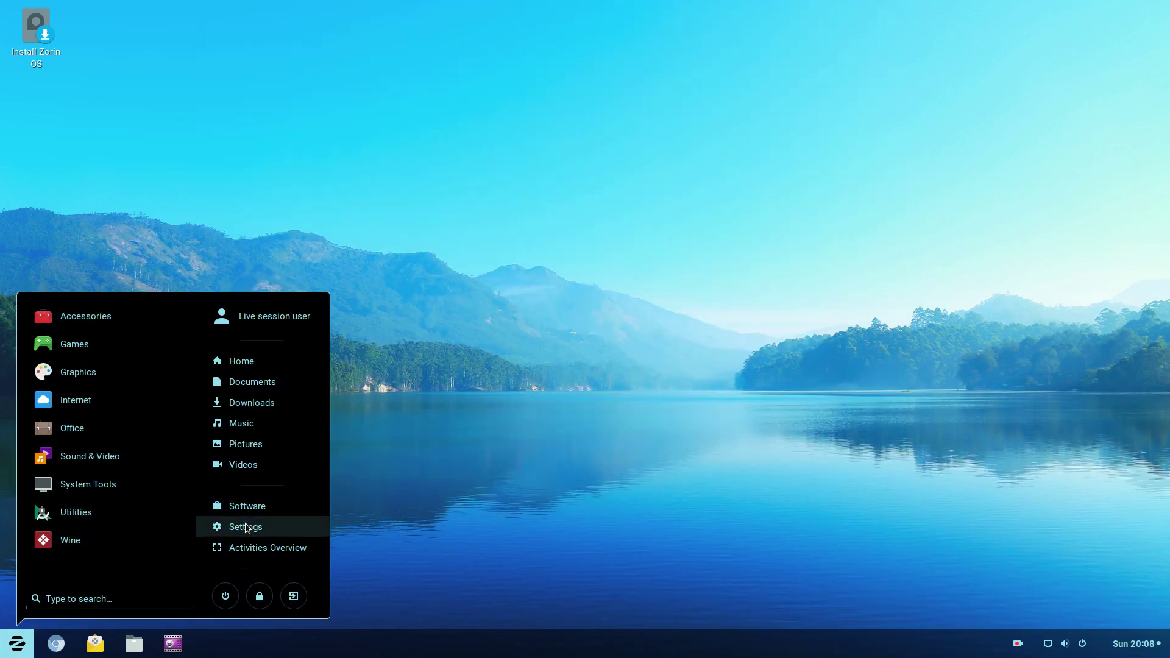
# - Open Zorin Appearance from Settings on its Desktop tab and nudge its window upward
pyautogui.click(245, 525)
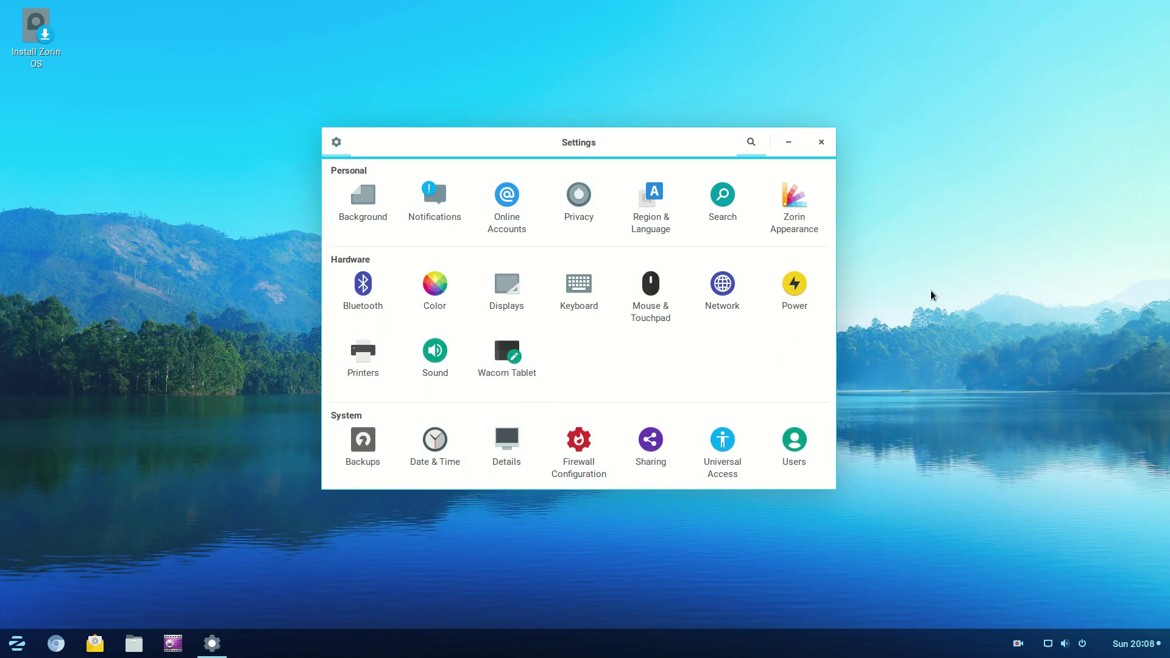
pyautogui.click(807, 224)
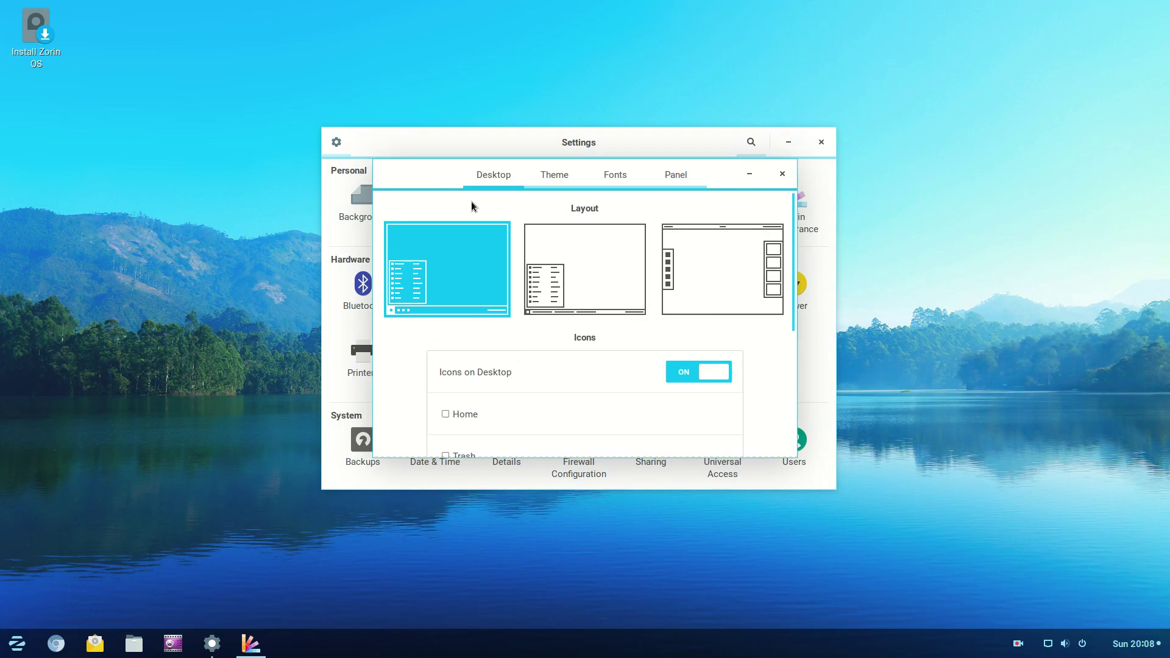
pyautogui.moveTo(441, 176); pyautogui.dragTo(446, 159)
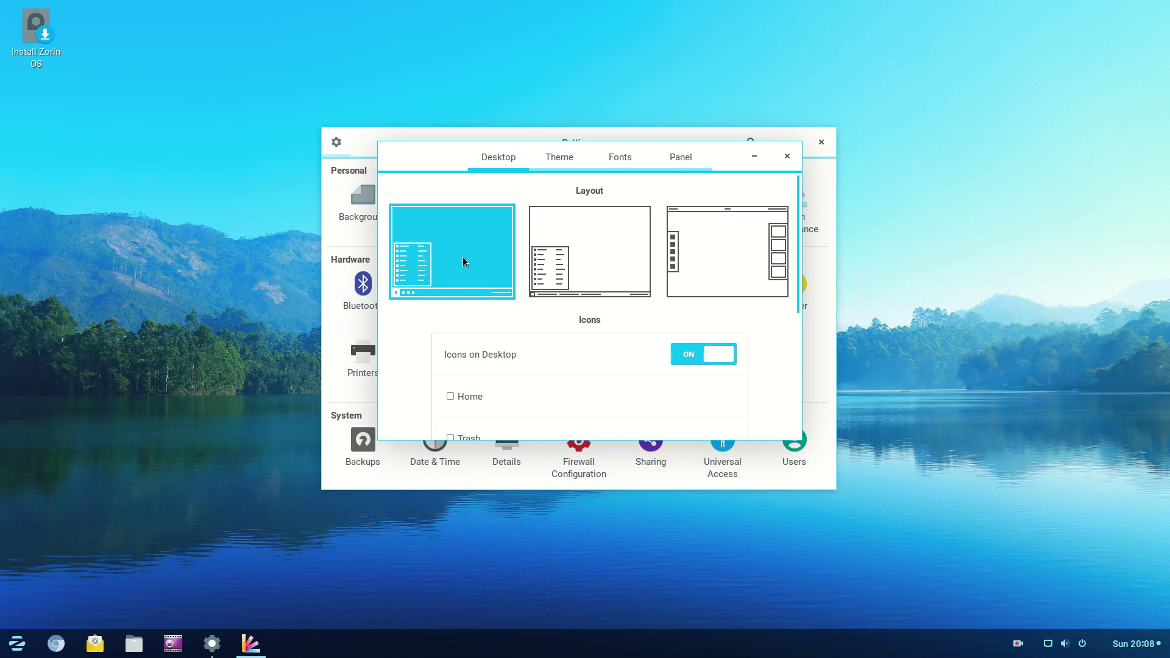
# - Choose the second Layout thumbnail, whose taskbar shows window titles, and review the Desktop tab
pyautogui.click(580, 265)
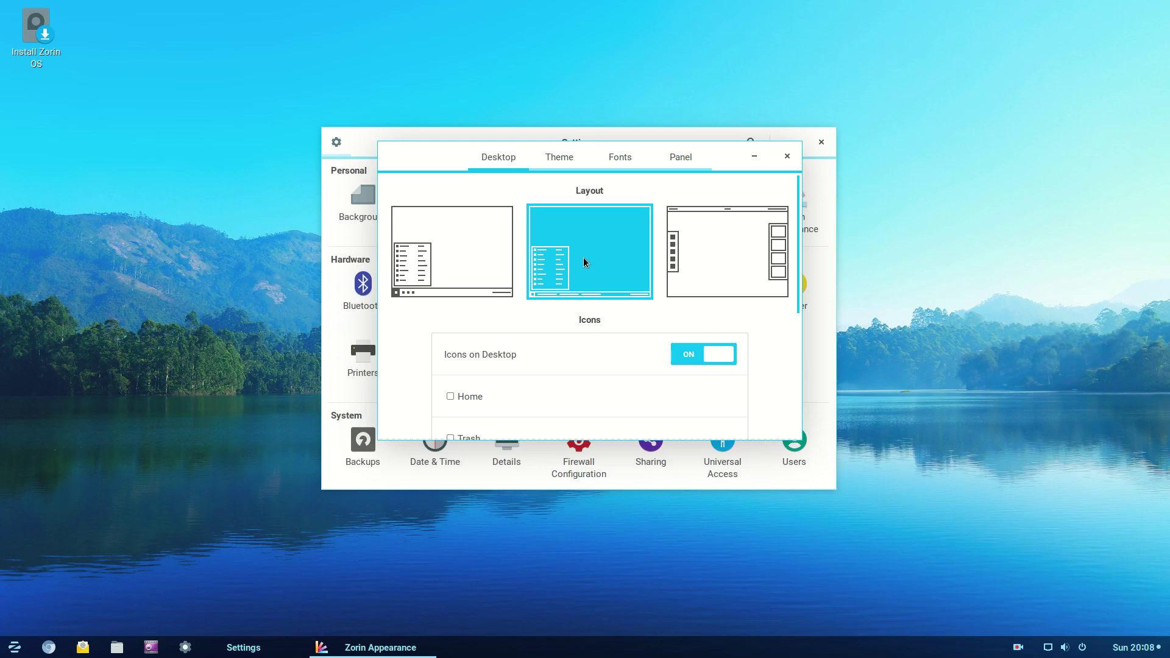
pyautogui.moveTo(229, 651)
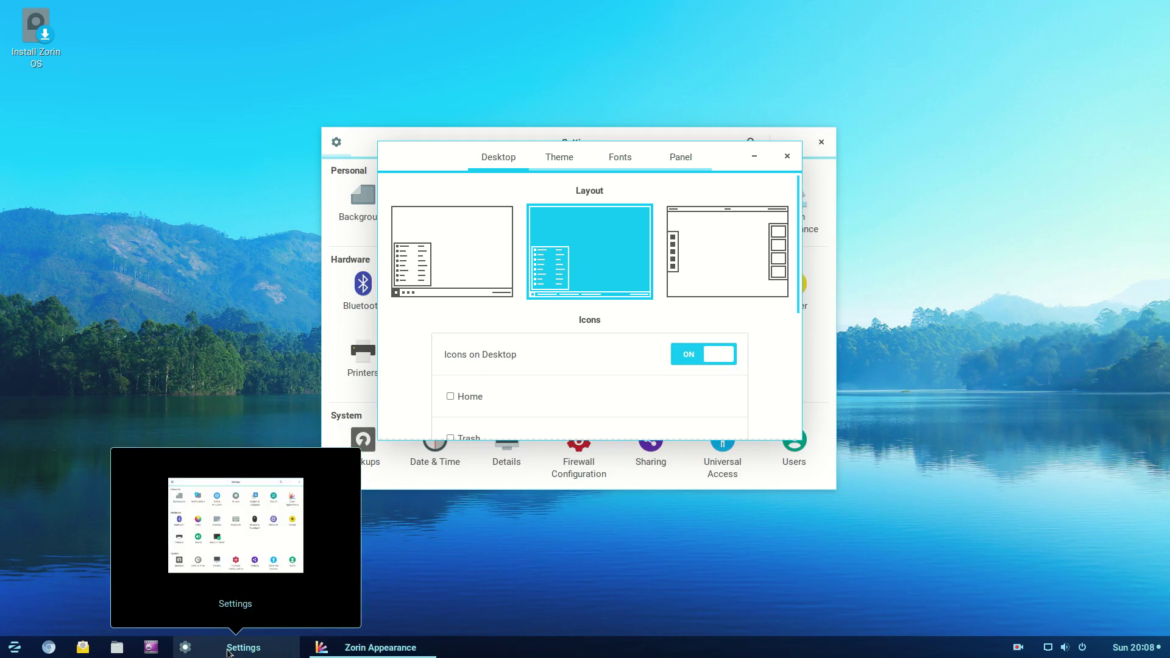
pyautogui.click(231, 649)
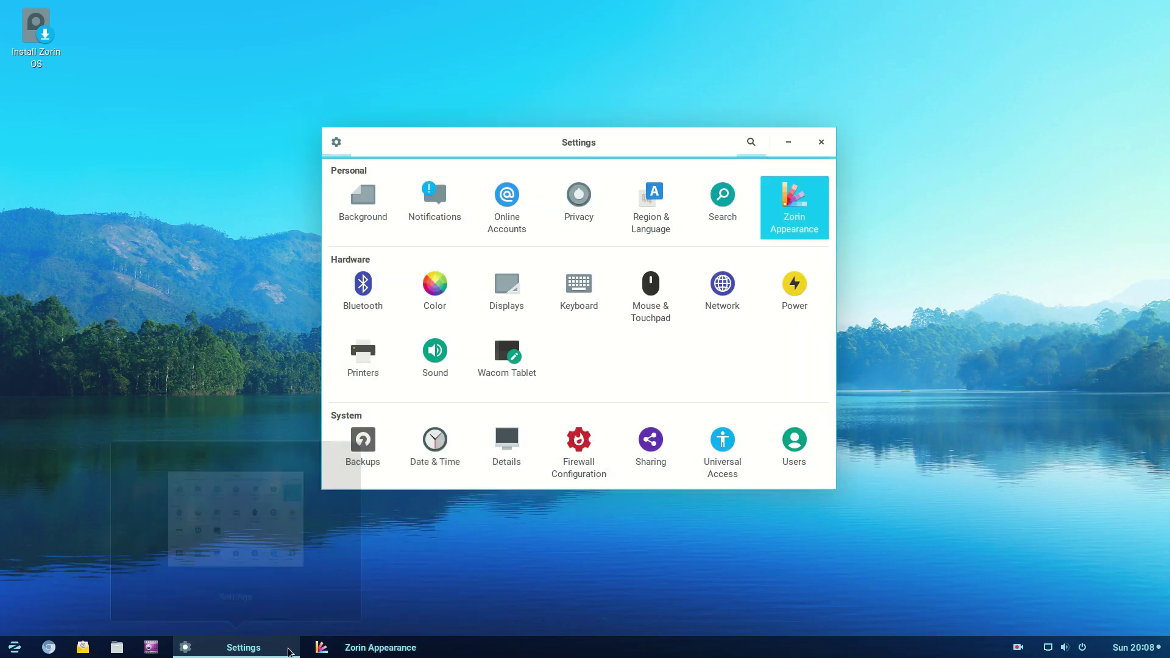
pyautogui.click(352, 651)
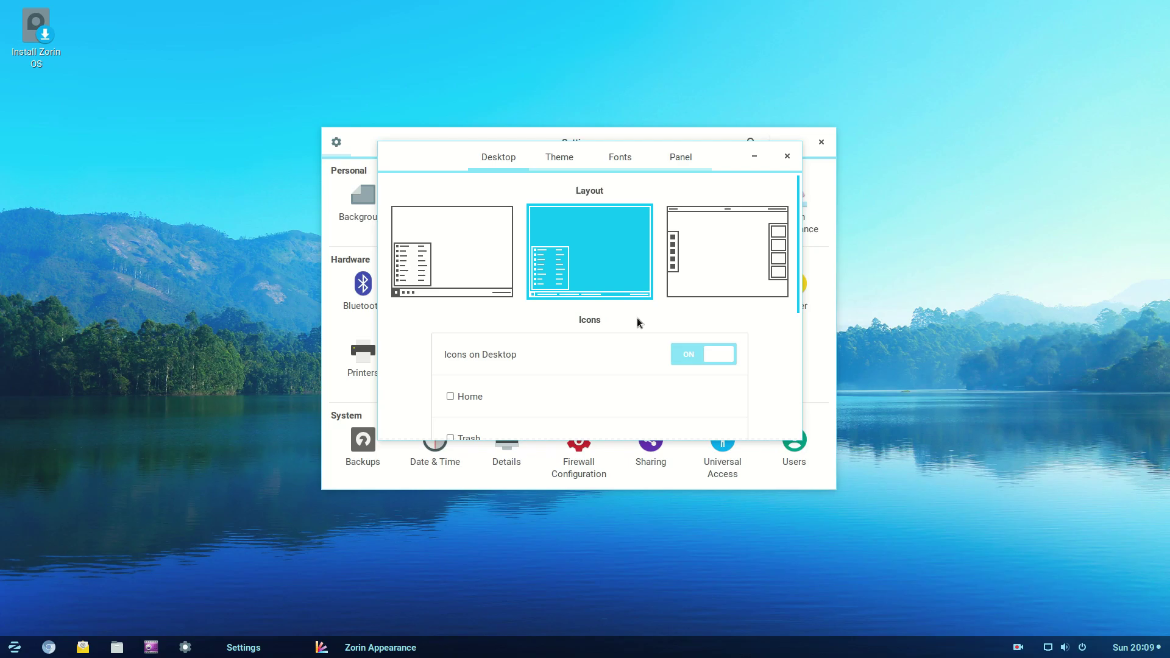
pyautogui.scroll(-2, 638, 323)
pyautogui.scroll(2, 638, 323)
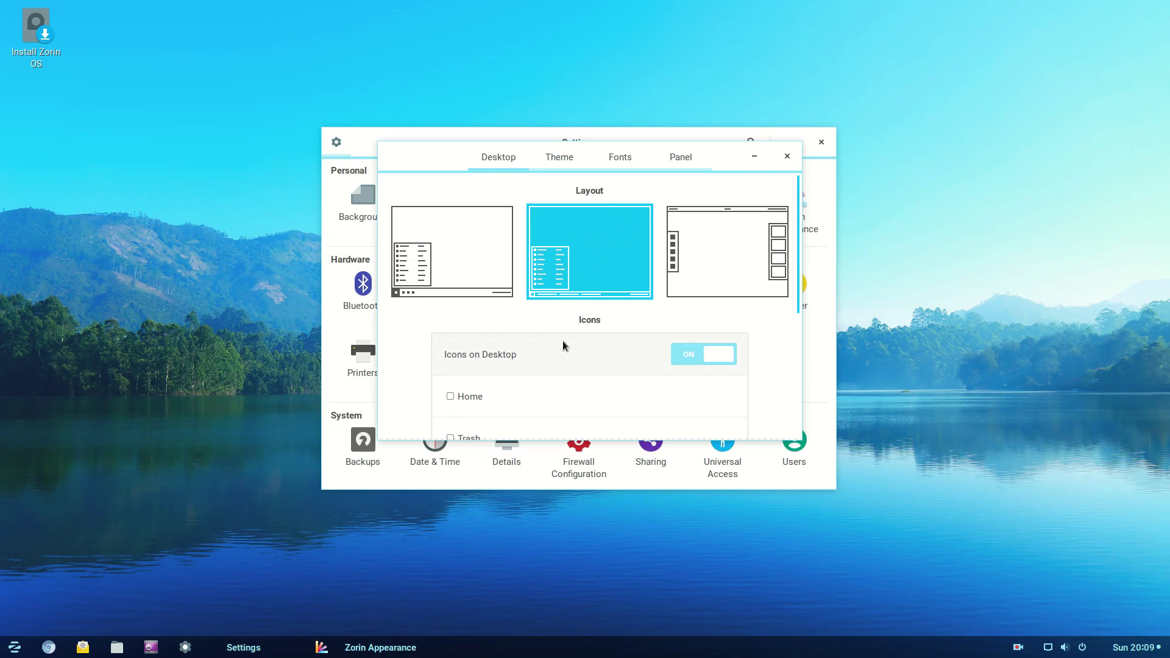
pyautogui.scroll(-2, 562, 343)
pyautogui.scroll(-2, 562, 342)
pyautogui.scroll(5, 562, 342)
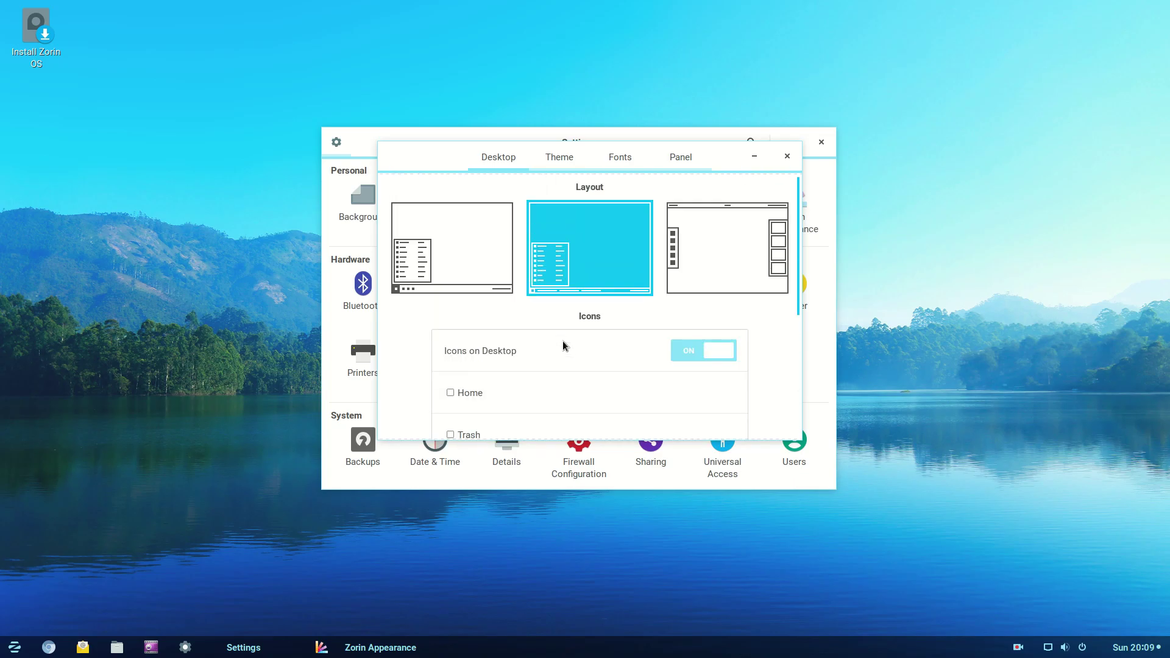
# - Apply the dark theme with light-blue accents, then browse the Fonts, Panel and Desktop tabs
pyautogui.click(562, 159)
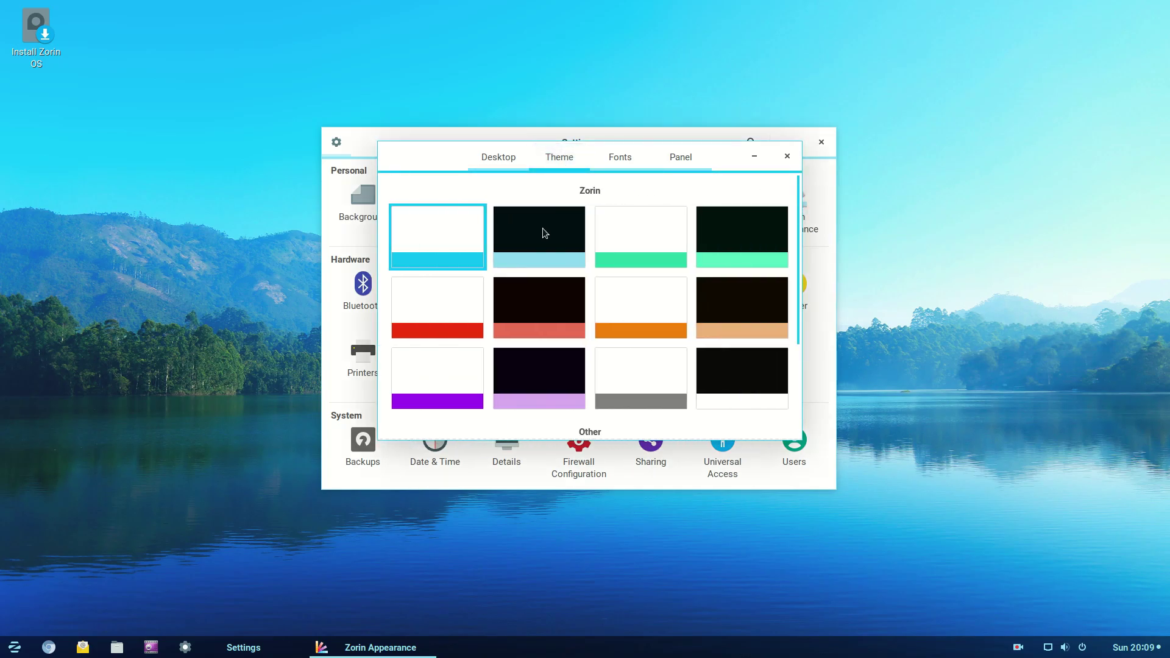
pyautogui.click(543, 228)
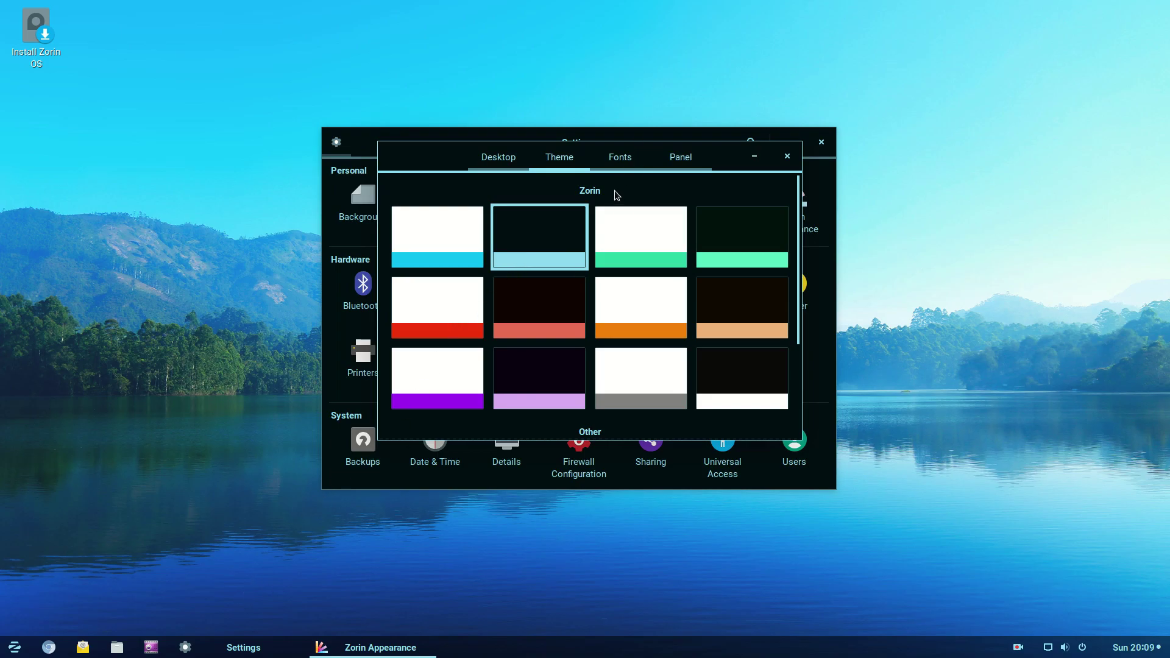
pyautogui.click(619, 157)
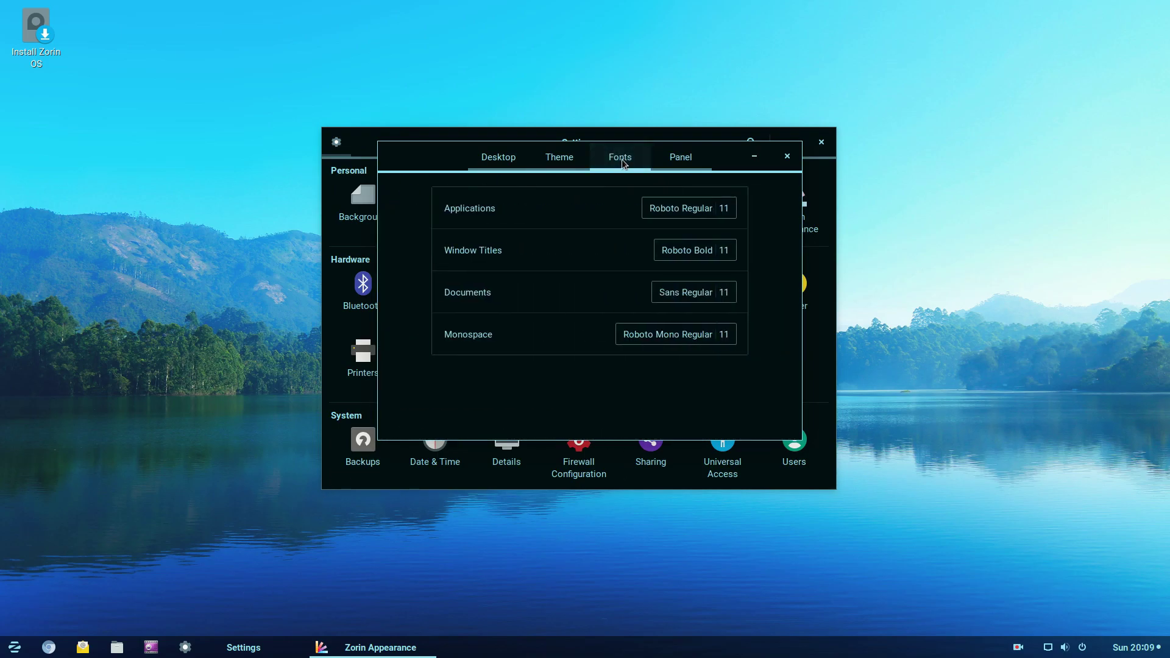
pyautogui.click(681, 157)
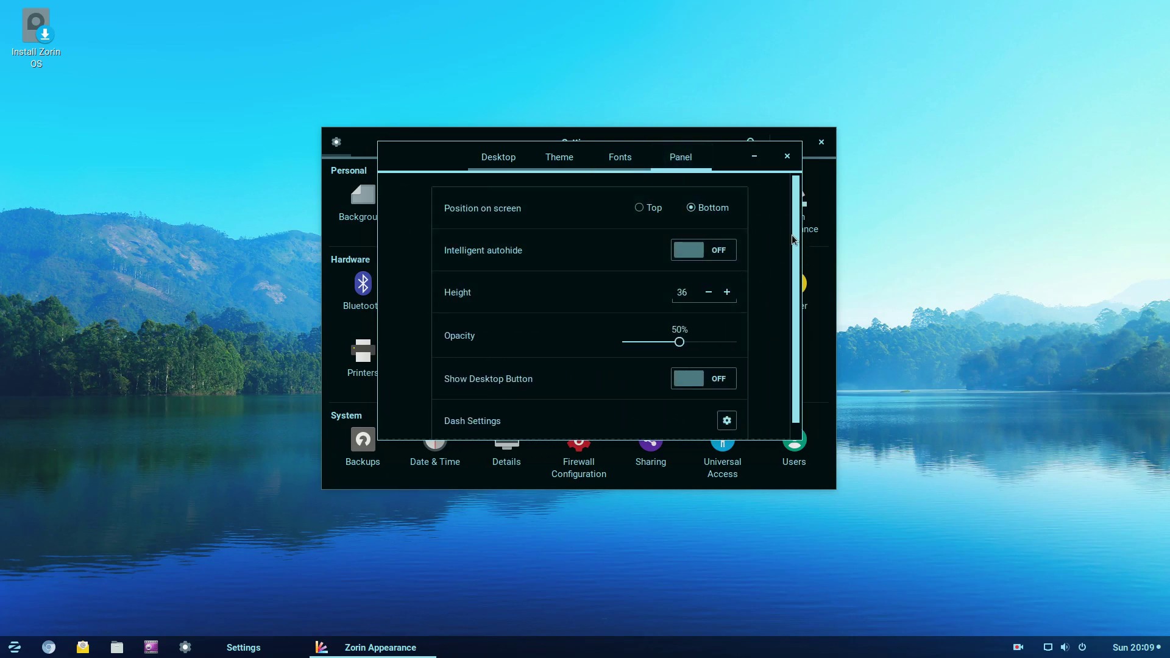
pyautogui.scroll(-1, 796, 241)
pyautogui.scroll(1, 803, 268)
pyautogui.scroll(-1, 803, 269)
pyautogui.scroll(1, 804, 287)
pyautogui.scroll(-1, 797, 256)
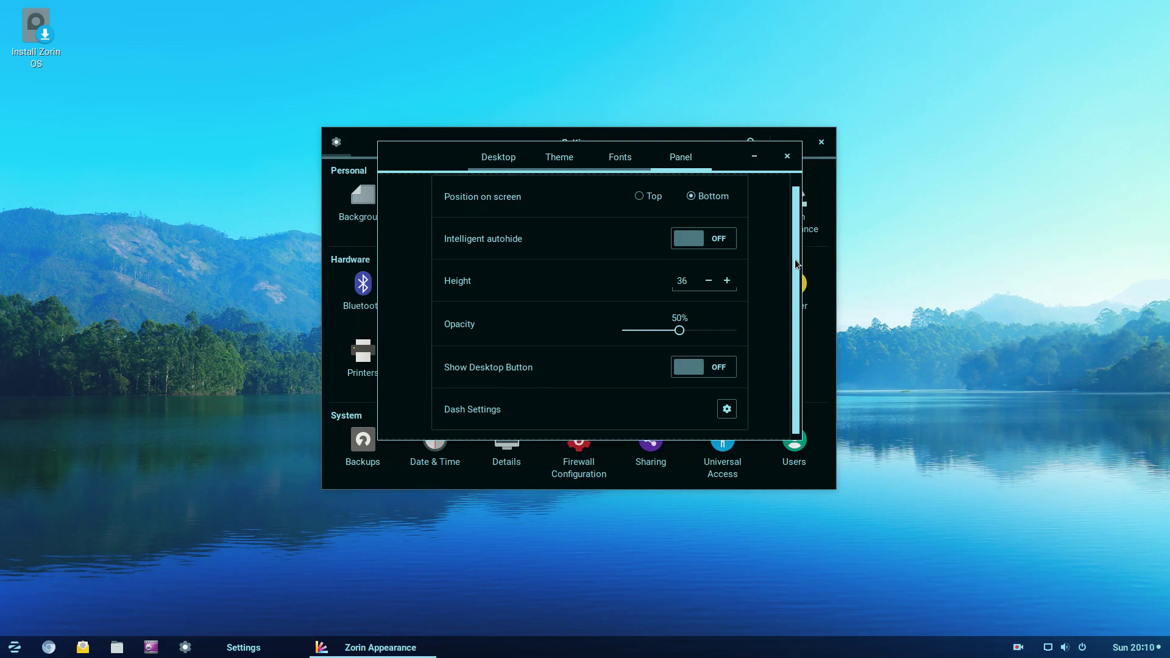
pyautogui.scroll(1, 795, 258)
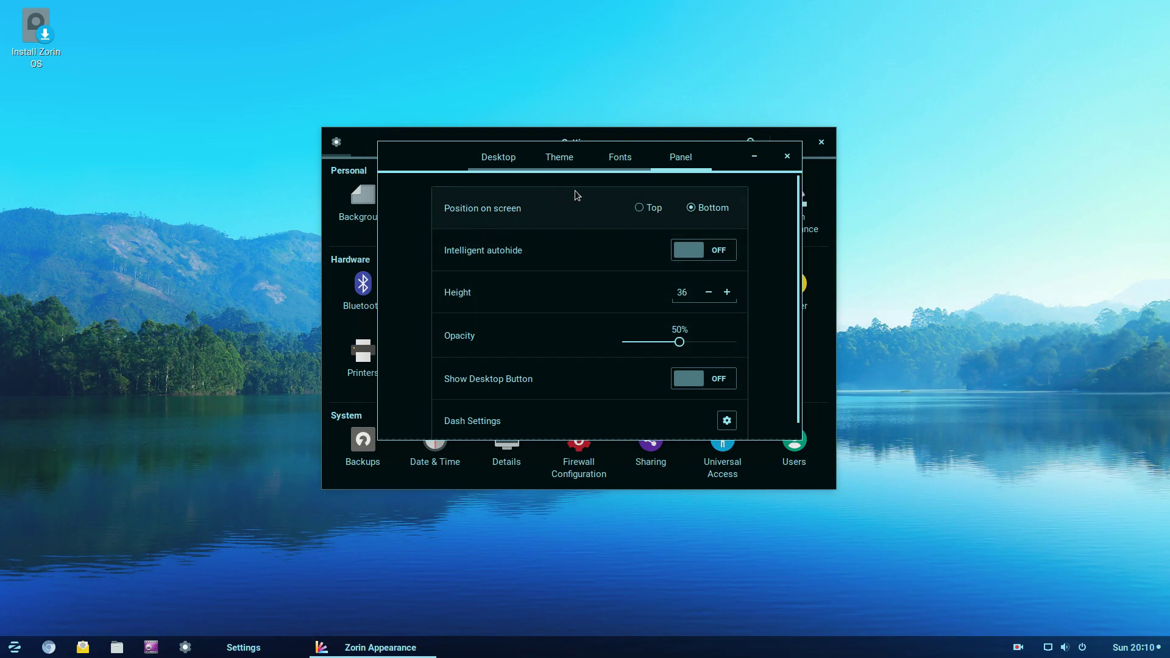
pyautogui.click(503, 162)
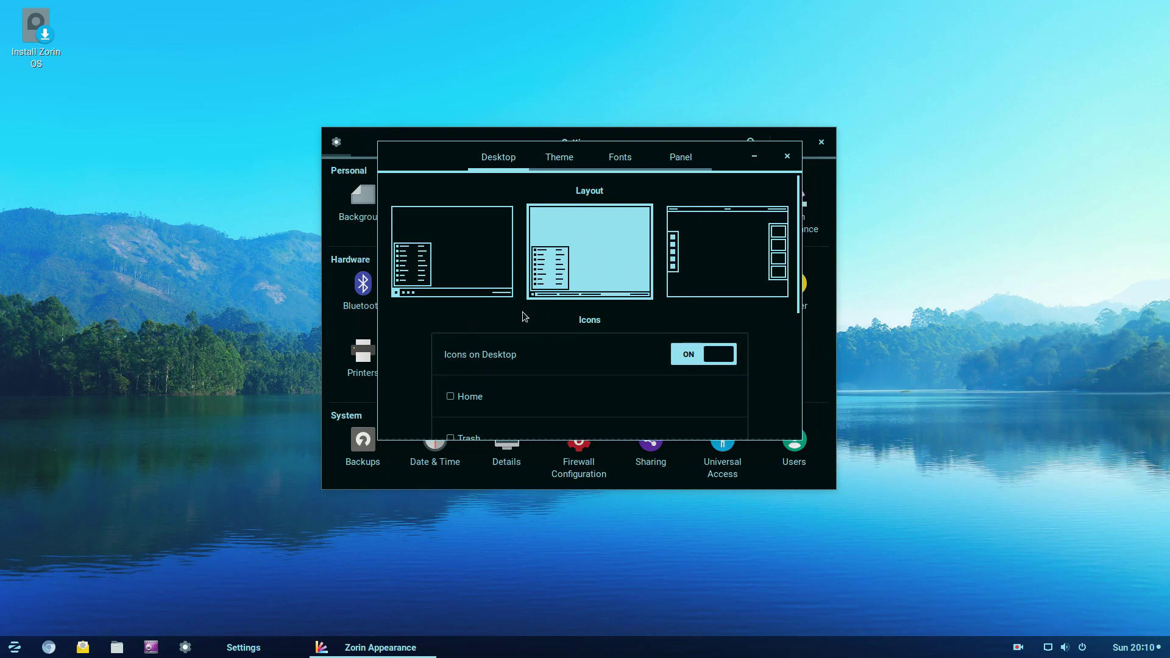
# - Set the panel opacity to 42% and return to the Desktop tab
pyautogui.click(626, 165)
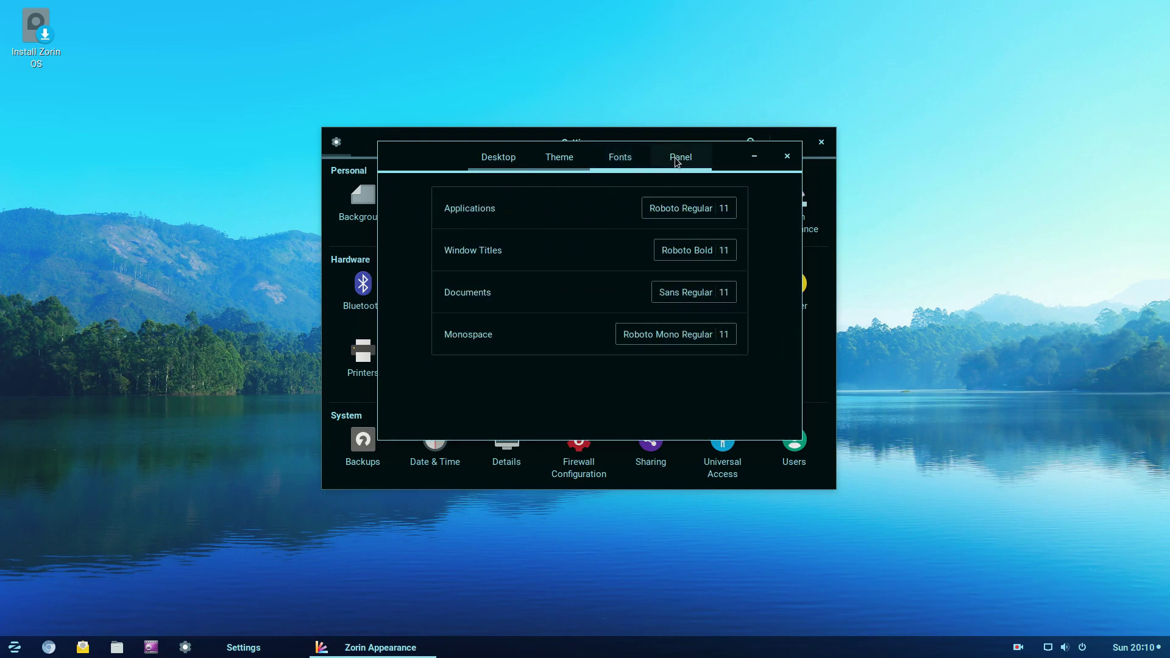
pyautogui.scroll(2, 677, 163)
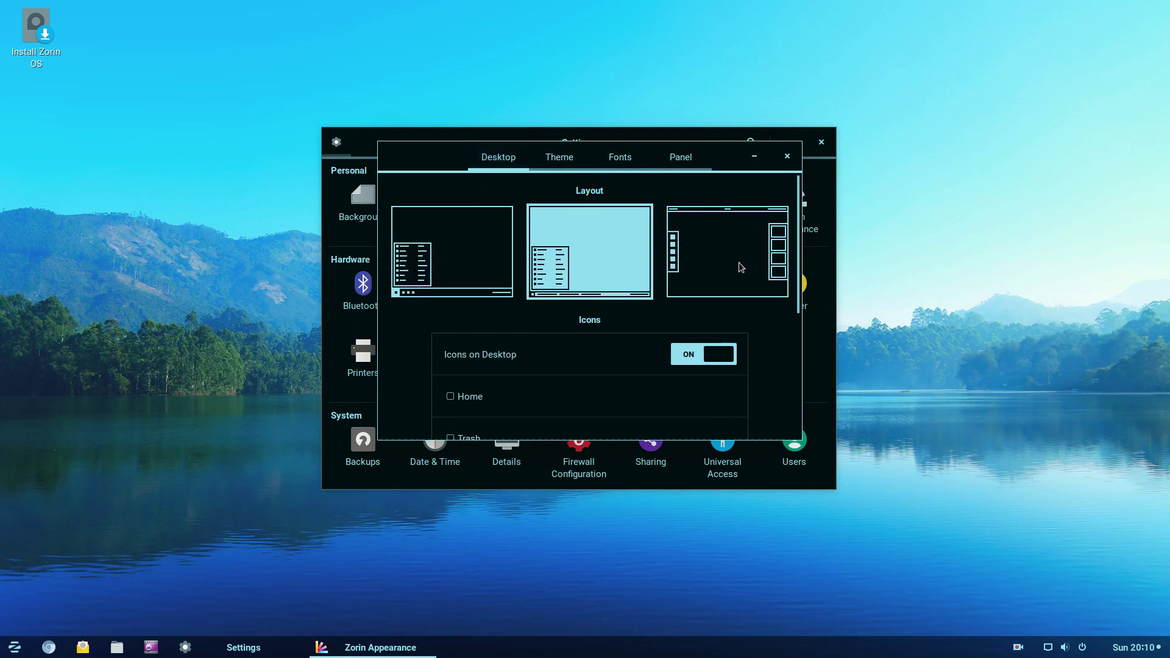
pyautogui.click(679, 163)
pyautogui.click(629, 342)
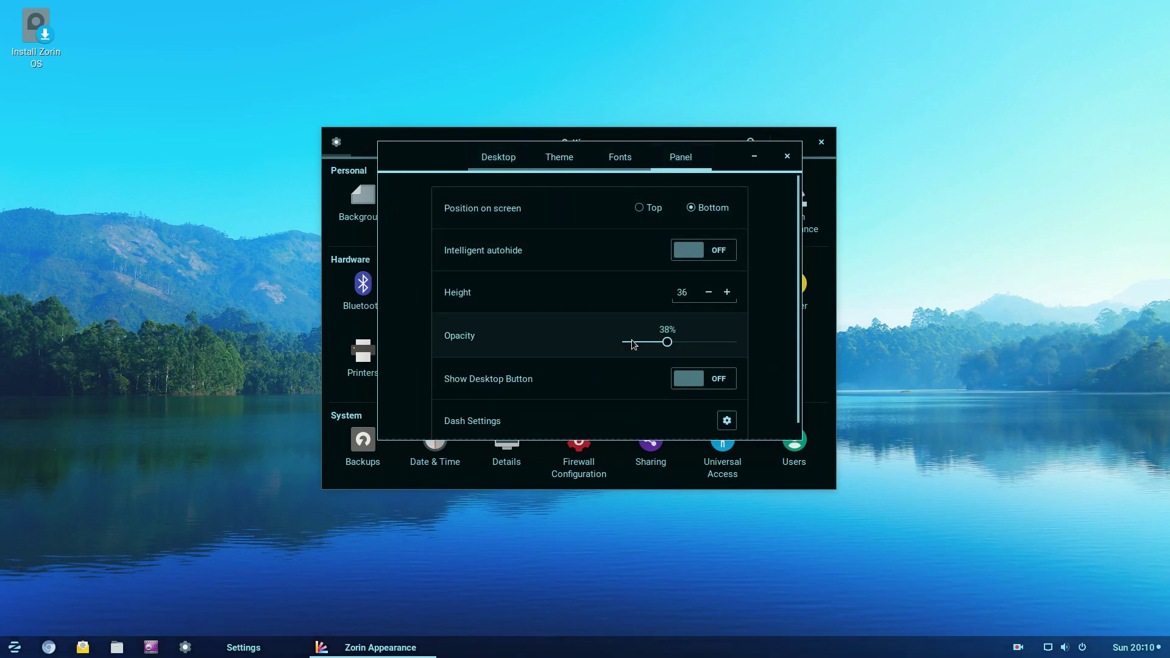
pyautogui.moveTo(663, 341); pyautogui.dragTo(671, 342)
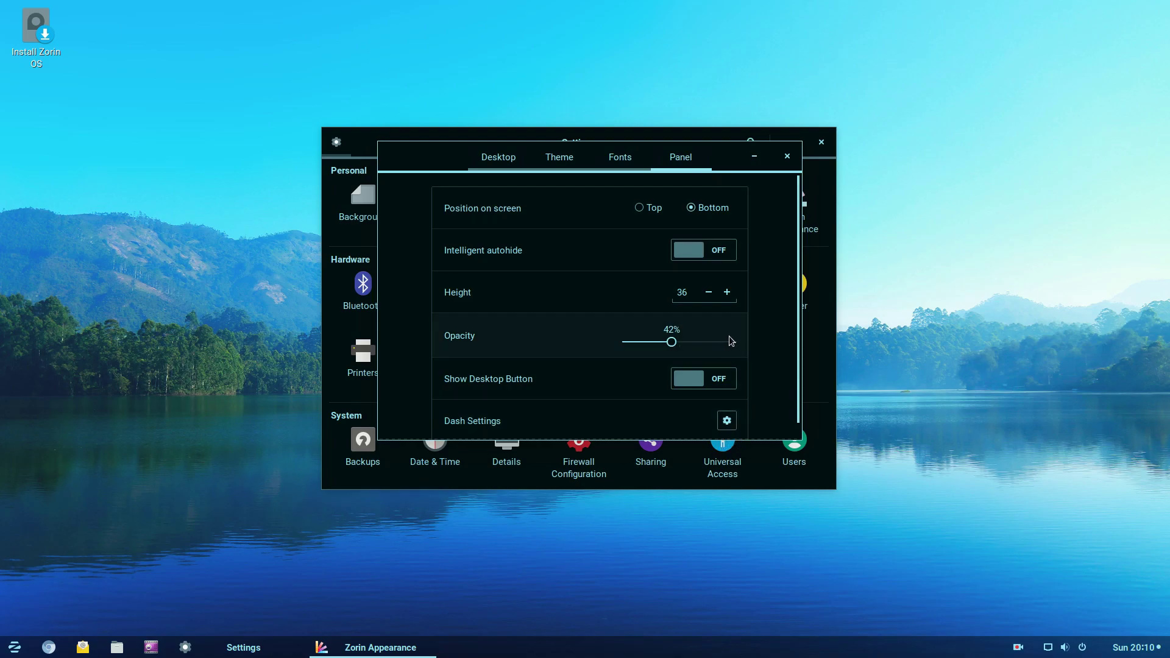
pyautogui.click(511, 160)
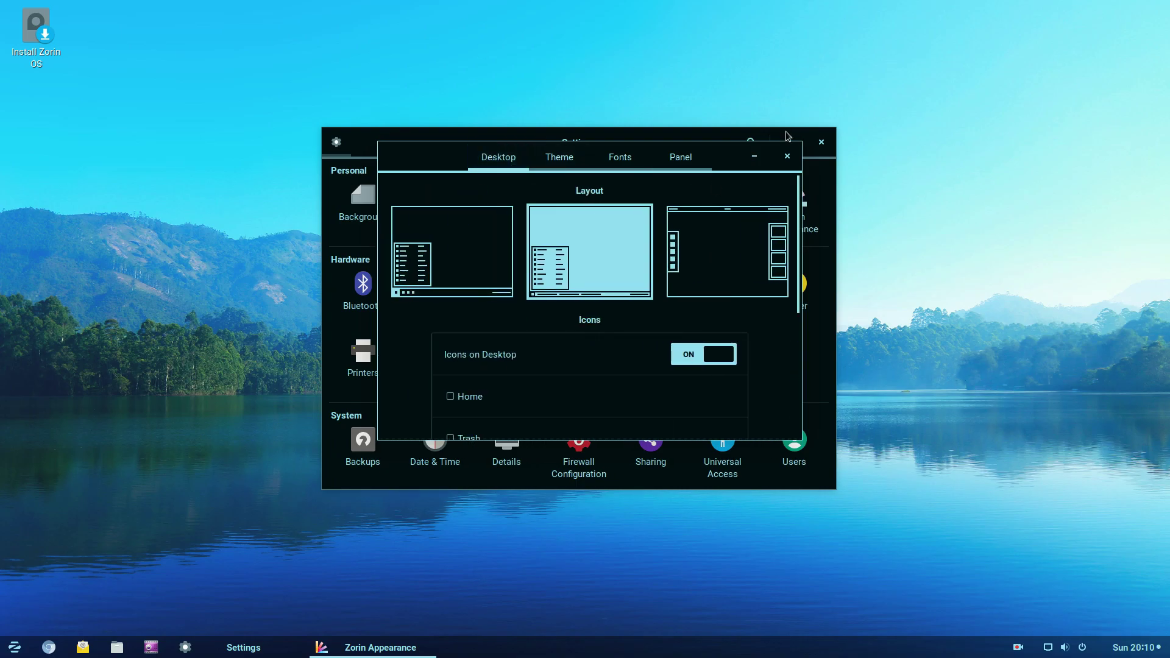
# - Reopen Zorin Appearance and pick the first layout with an icon-only taskbar
pyautogui.click(786, 156)
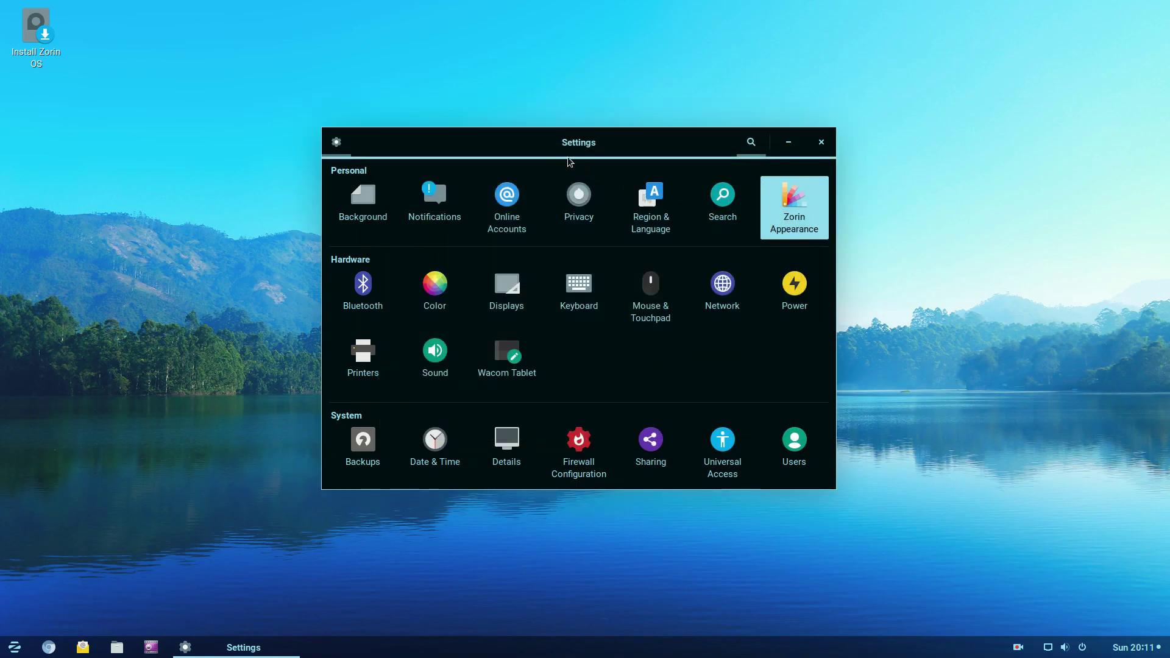
pyautogui.moveTo(554, 146); pyautogui.dragTo(530, 133)
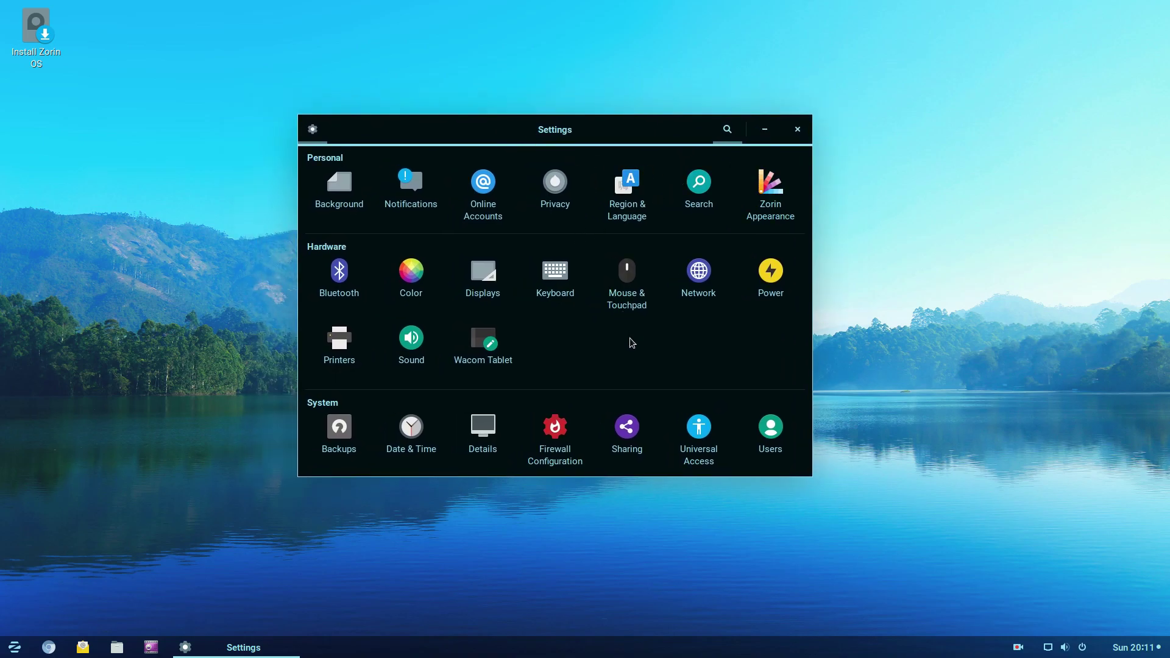
pyautogui.click(770, 182)
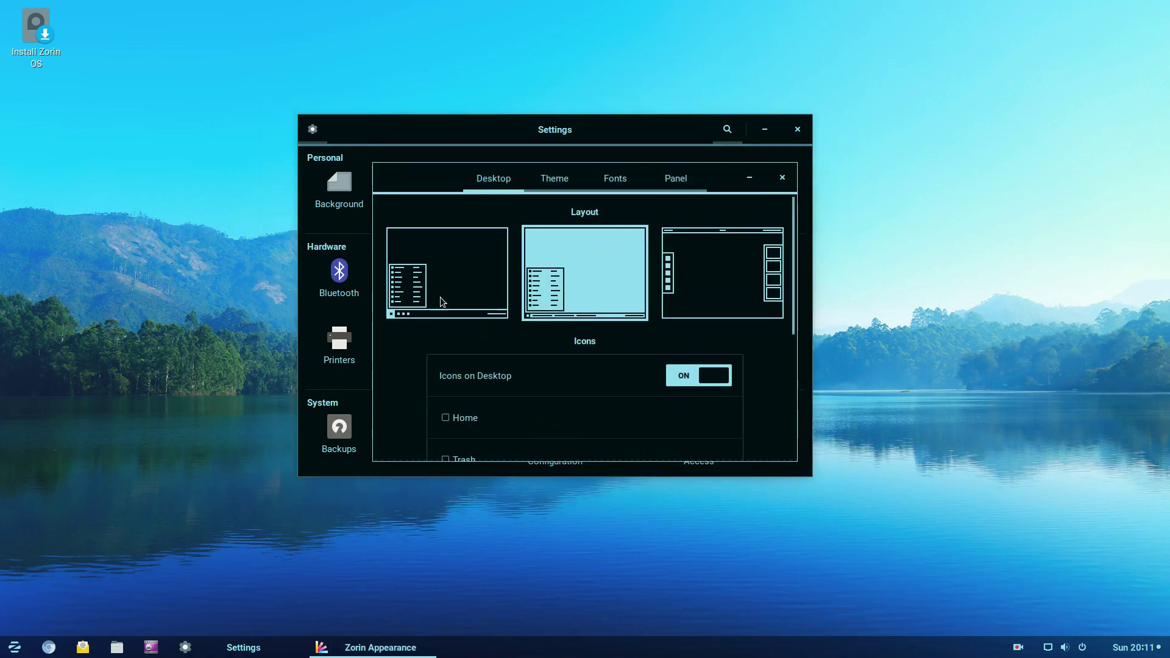
pyautogui.click(459, 277)
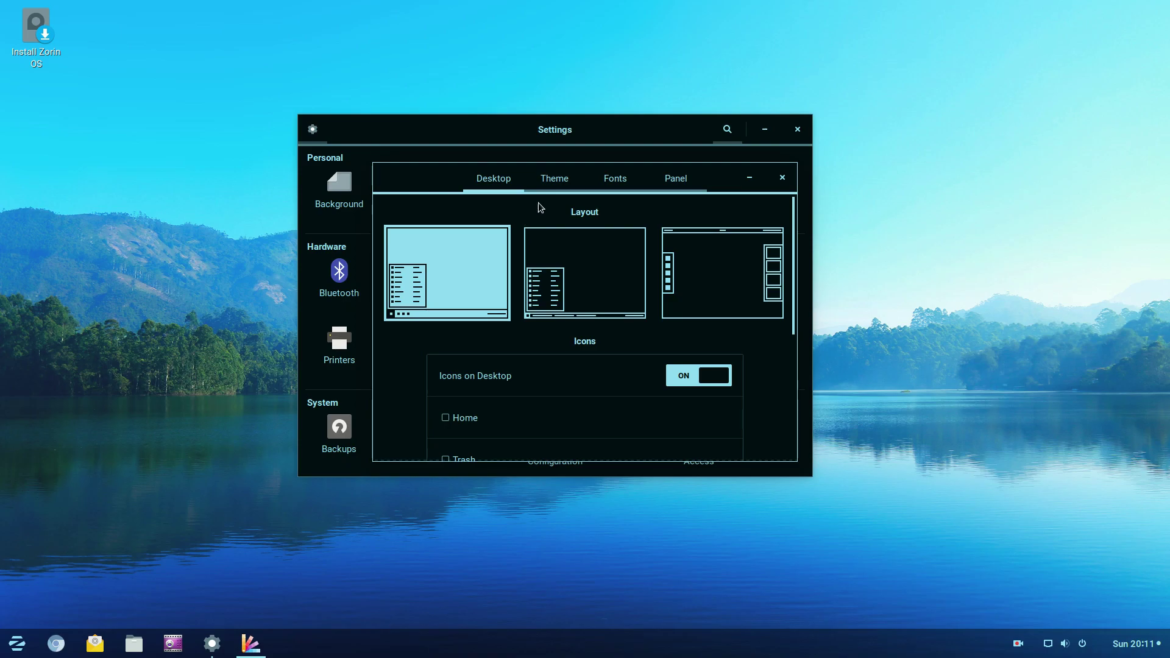
pyautogui.click(554, 181)
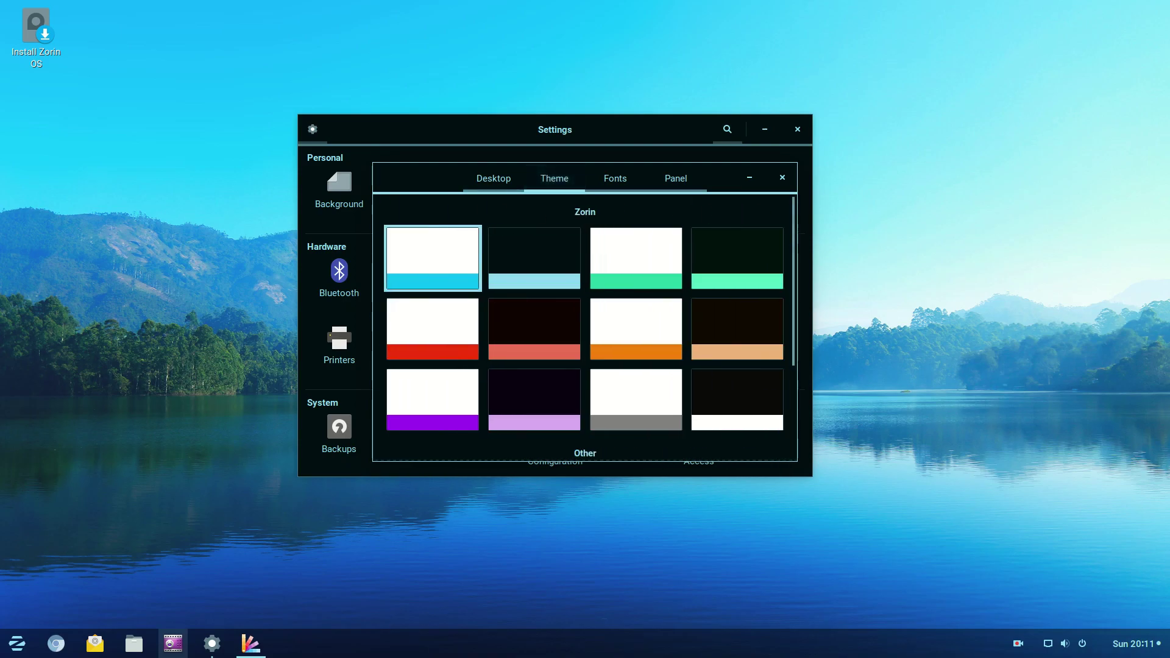
# - Open Files and browse through Music, Downloads and Documents to the Desktop folder
pyautogui.click(134, 644)
pyautogui.moveTo(301, 52); pyautogui.dragTo(547, 209)
pyautogui.click(366, 350)
pyautogui.click(340, 324)
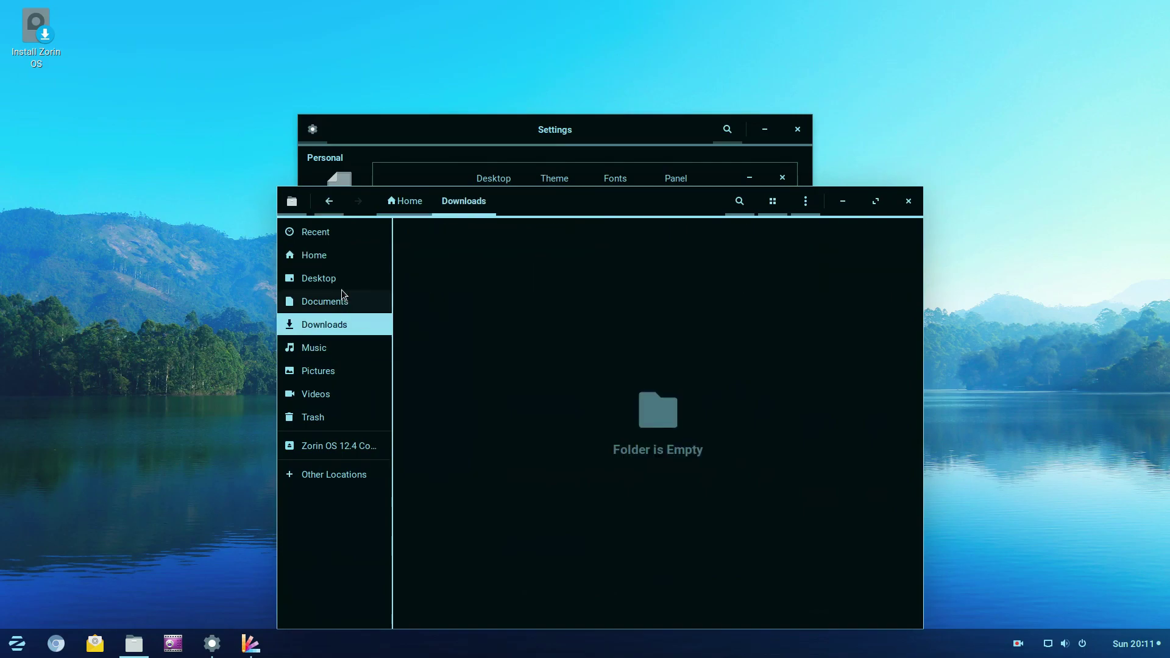
pyautogui.click(342, 300)
pyautogui.click(346, 278)
pyautogui.moveTo(553, 201); pyautogui.dragTo(410, 243)
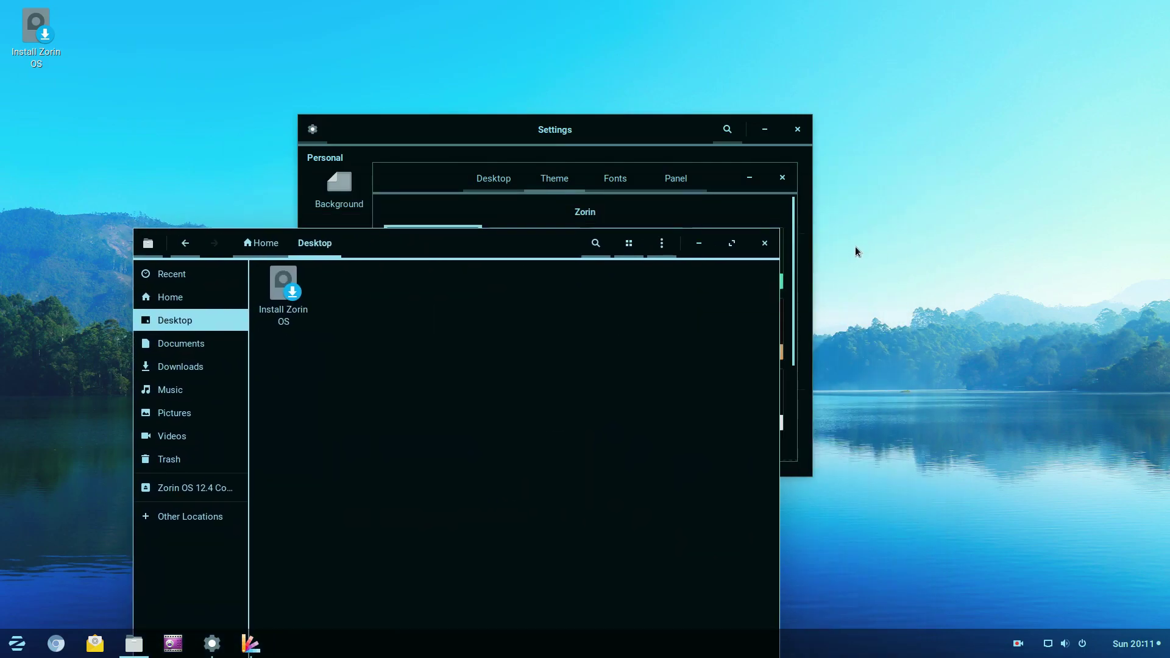
# - Apply the light white-and-blue Zorin theme in Zorin Appearance and close it
pyautogui.click(654, 131)
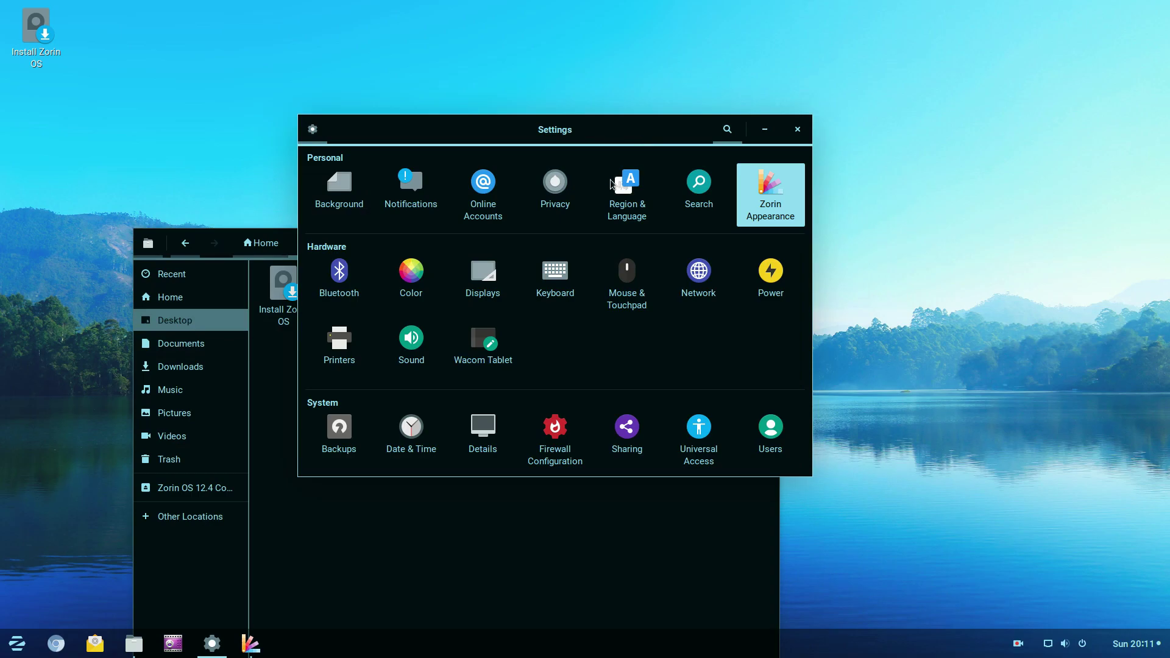
pyautogui.click(777, 192)
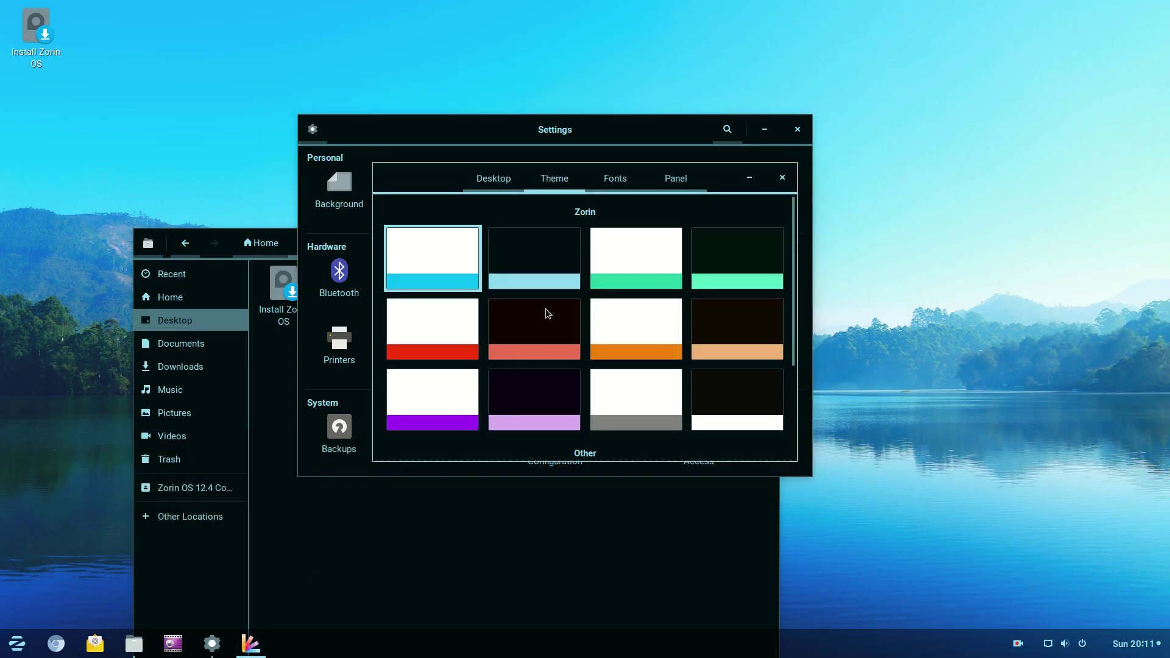
pyautogui.click(412, 261)
pyautogui.click(783, 177)
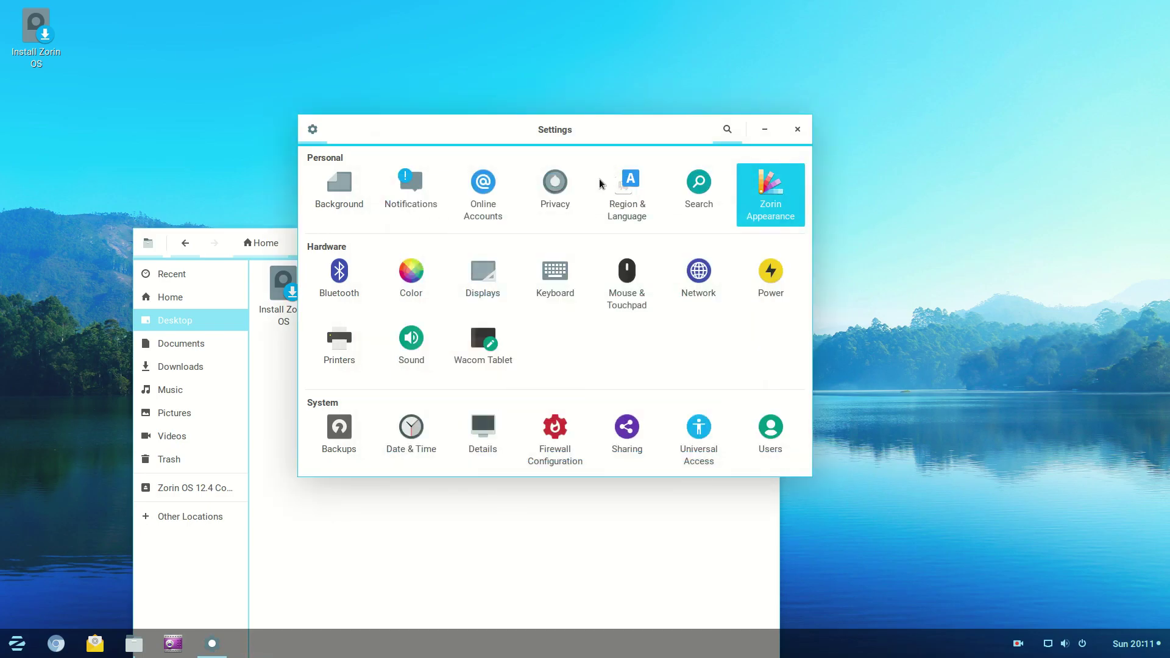
# - Maximize Files, browse Documents, Downloads, Pictures and Videos, then close it
pyautogui.click(244, 456)
pyautogui.doubleClick(318, 247)
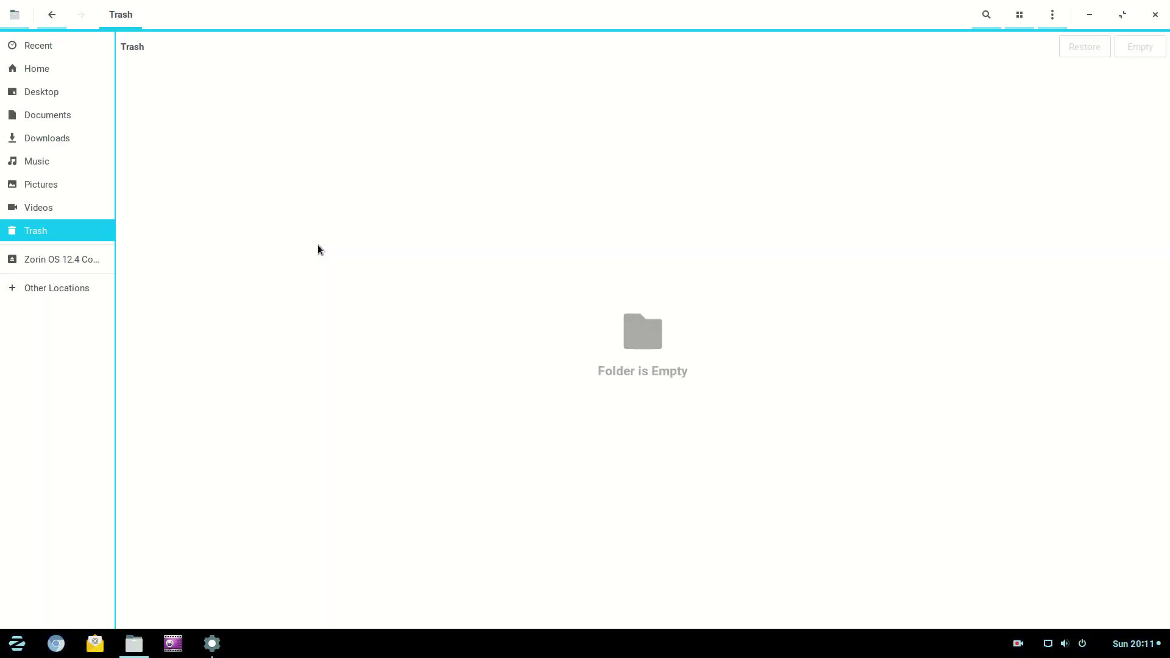
pyautogui.click(21, 111)
pyautogui.click(36, 139)
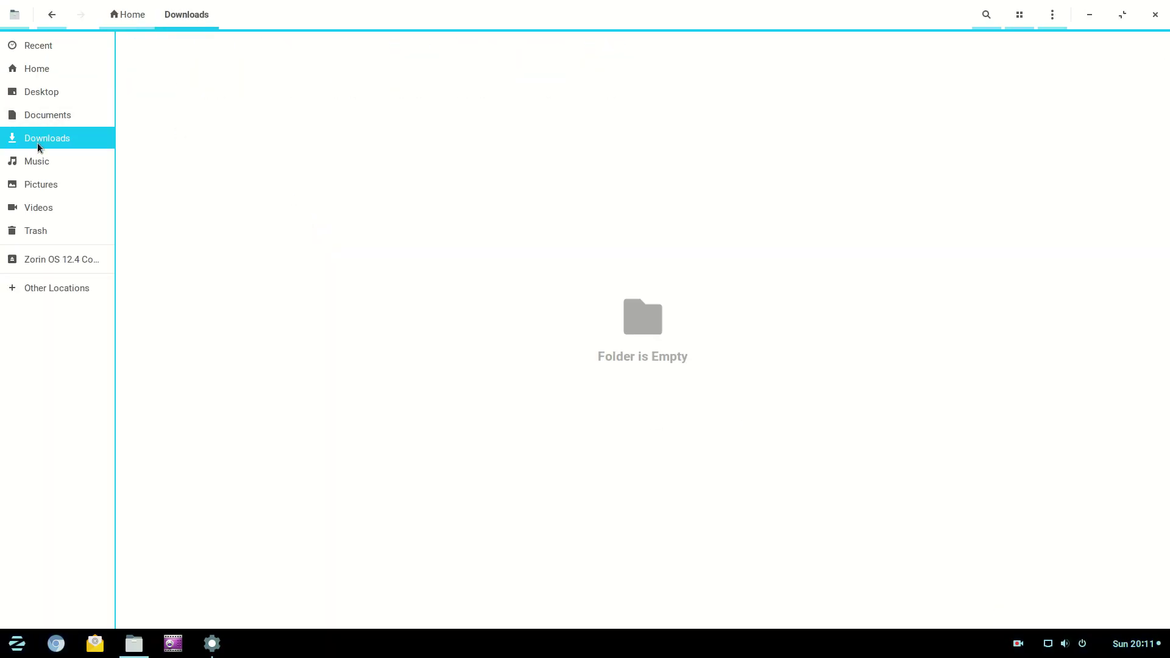
pyautogui.click(57, 177)
pyautogui.click(65, 207)
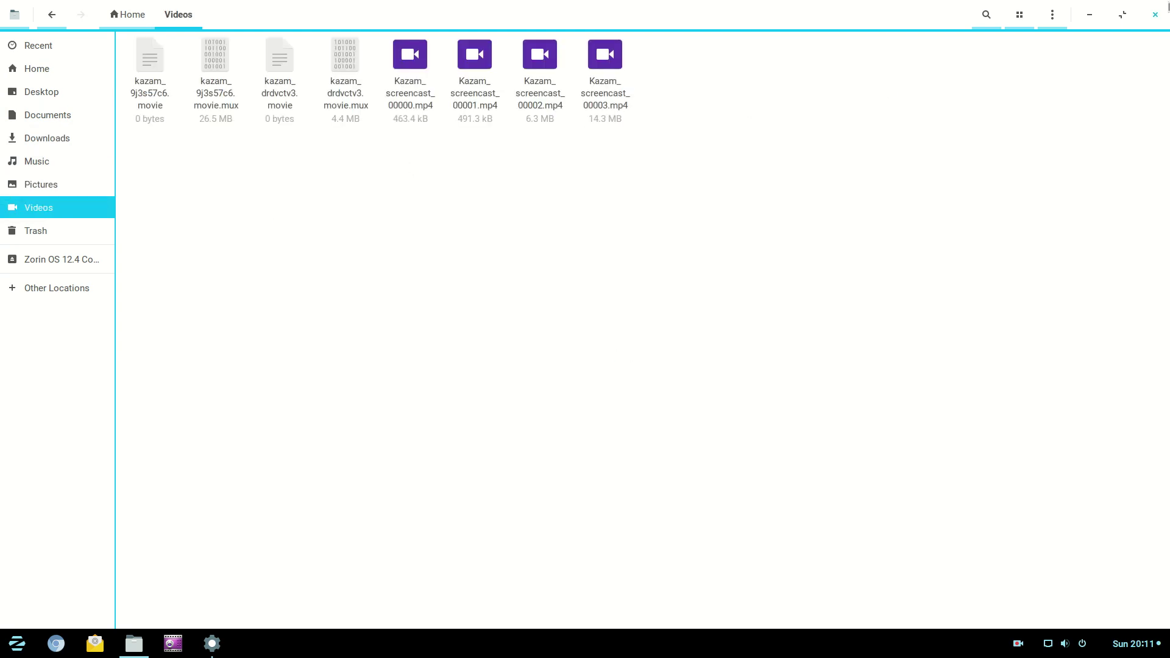
pyautogui.click(1160, 15)
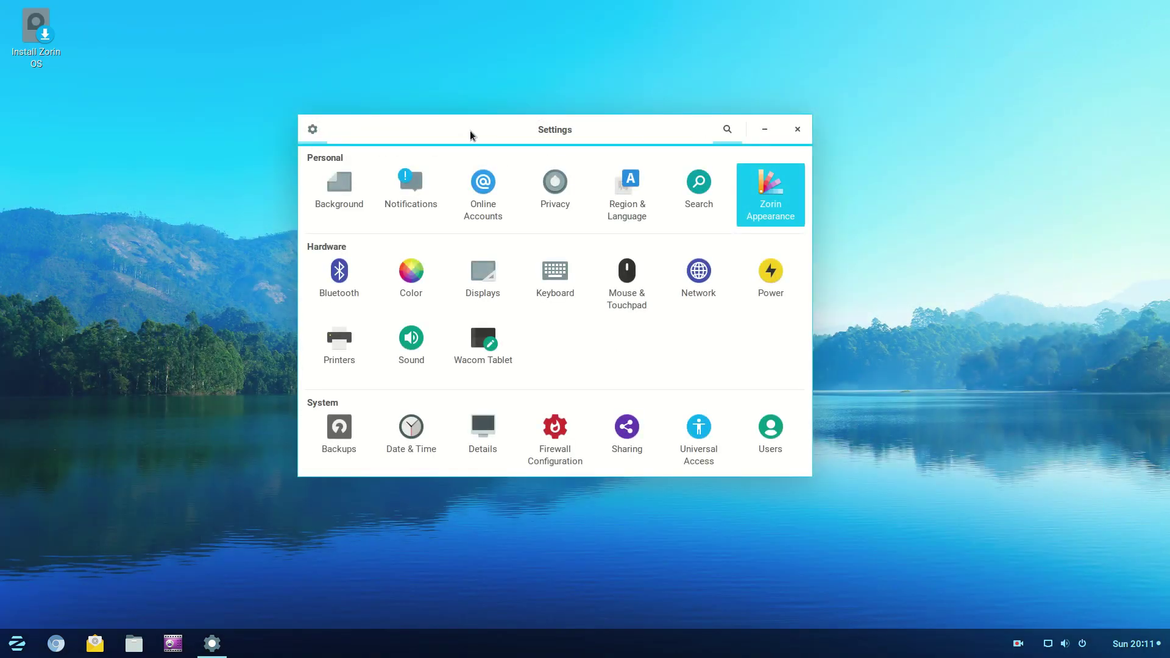
pyautogui.click(238, 212)
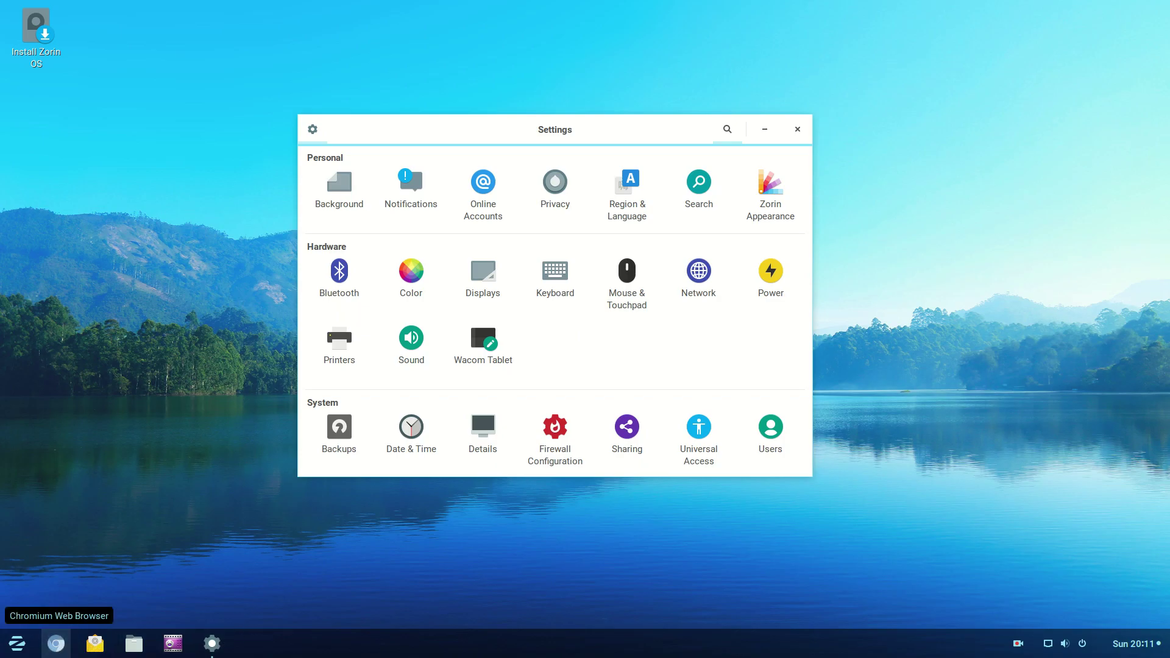
# - Launch Chromium and go to zorinos.com by removing 'start/' from the address
pyautogui.click(56, 644)
pyautogui.click(237, 48)
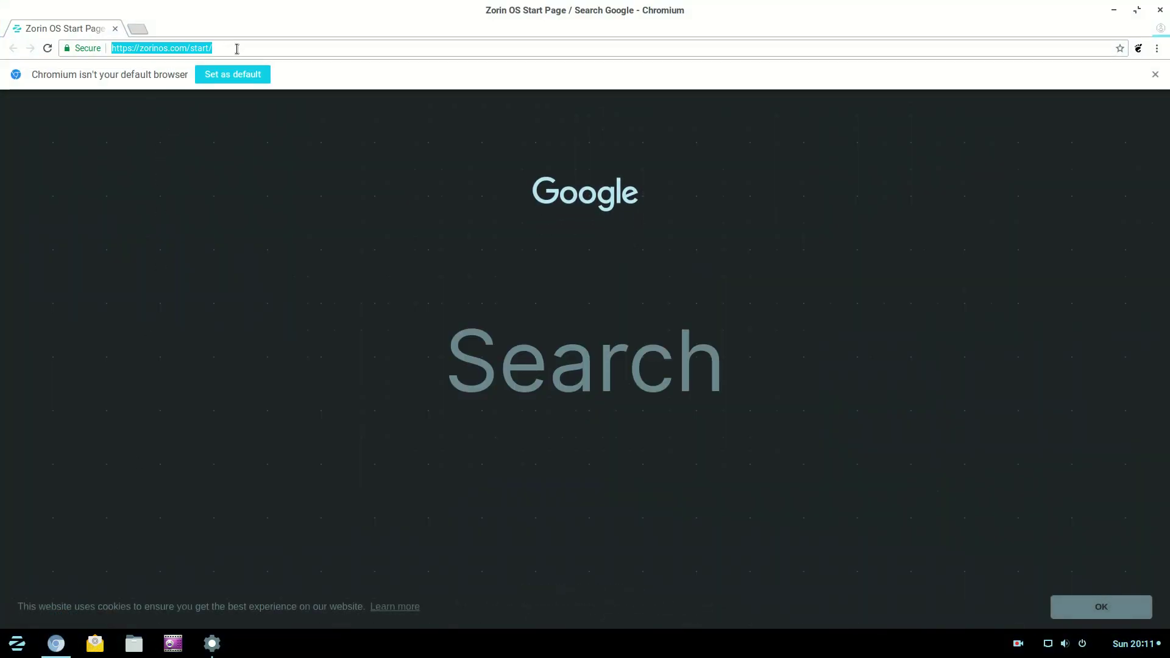
pyautogui.click(237, 48)
pyautogui.press('BackSpace')
pyautogui.press('BackSpace')
pyautogui.press('BackSpace')
pyautogui.press('BackSpace')
pyautogui.press('BackSpace')
pyautogui.press('BackSpace')
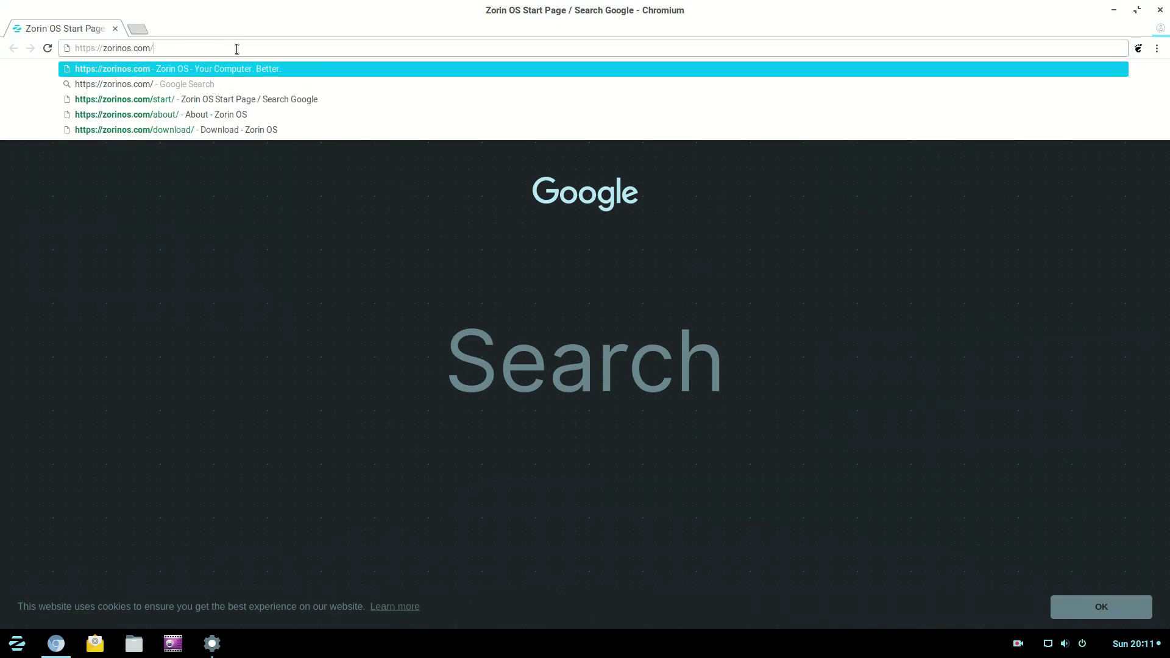
pyautogui.press('Return')
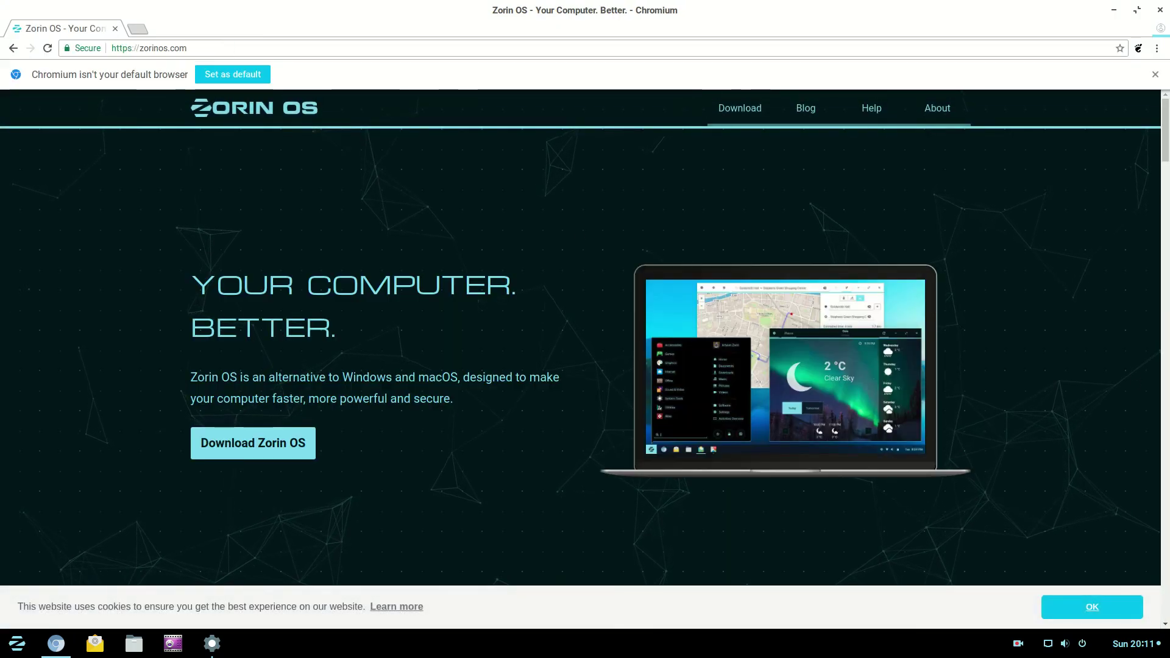
# - Open the download page and select the €0 pay-what-you-want price for Zorin OS 12.4 Core
pyautogui.click(743, 106)
pyautogui.scroll(-3, 676, 277)
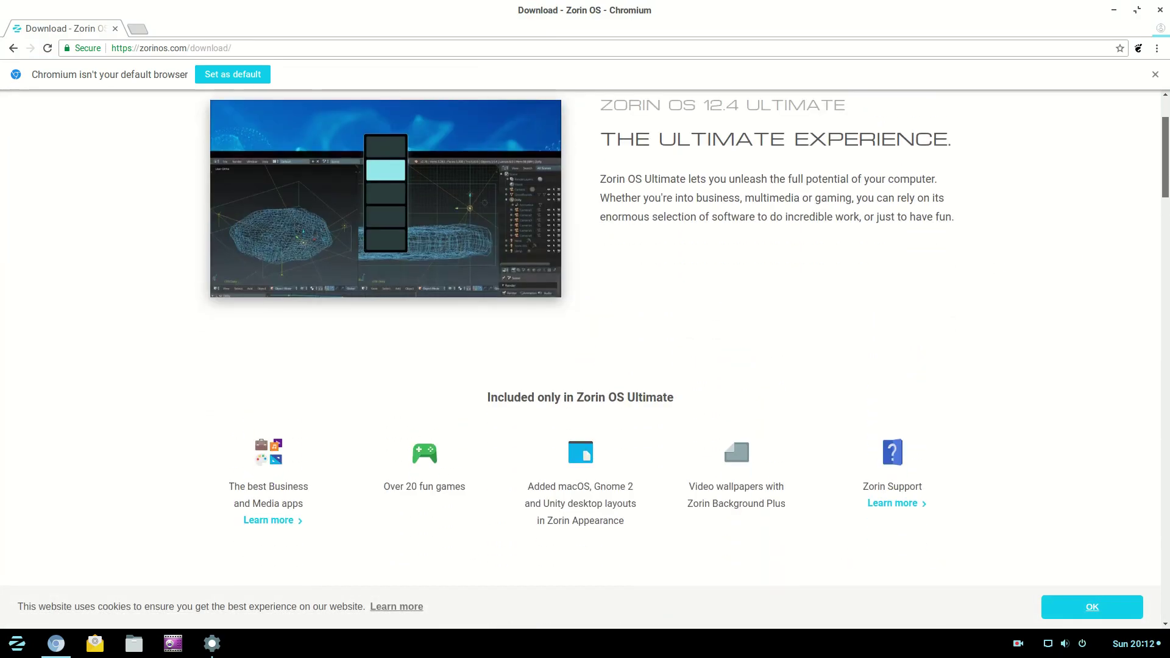
pyautogui.scroll(-15, 580, 337)
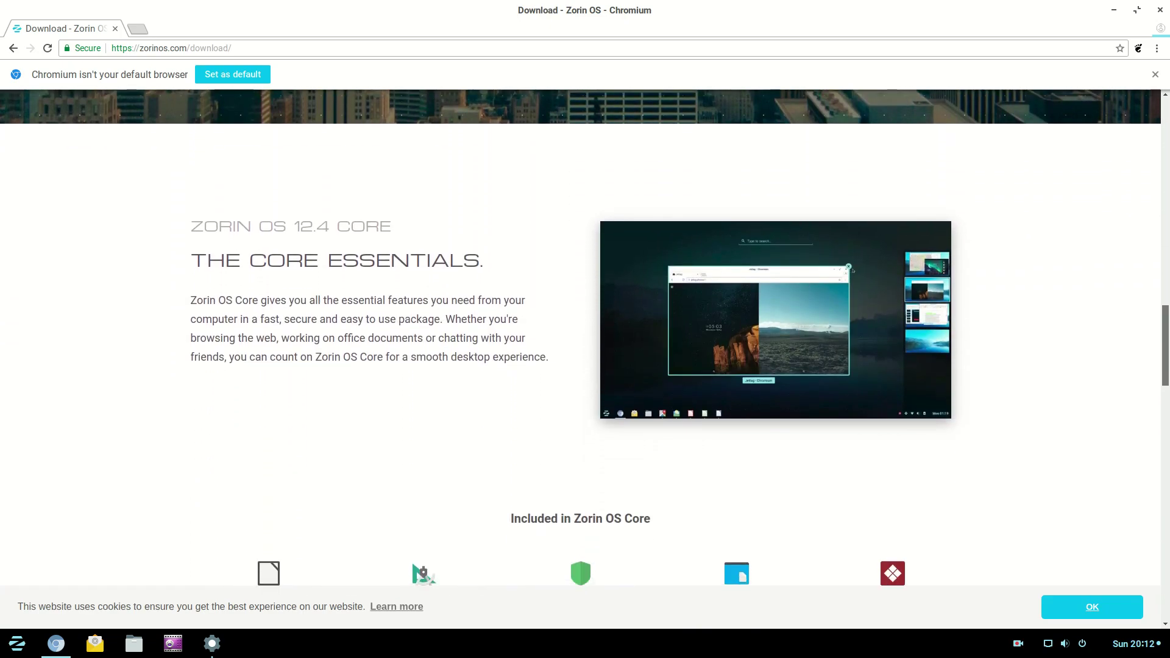
pyautogui.scroll(-5, 409, 489)
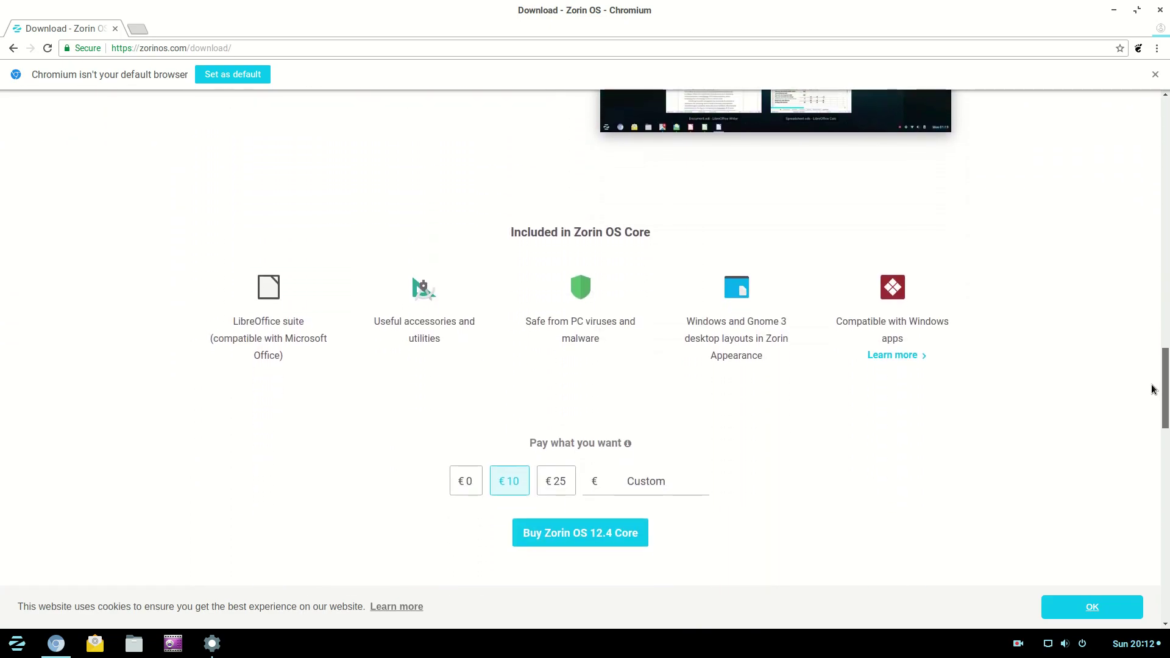
pyautogui.click(473, 467)
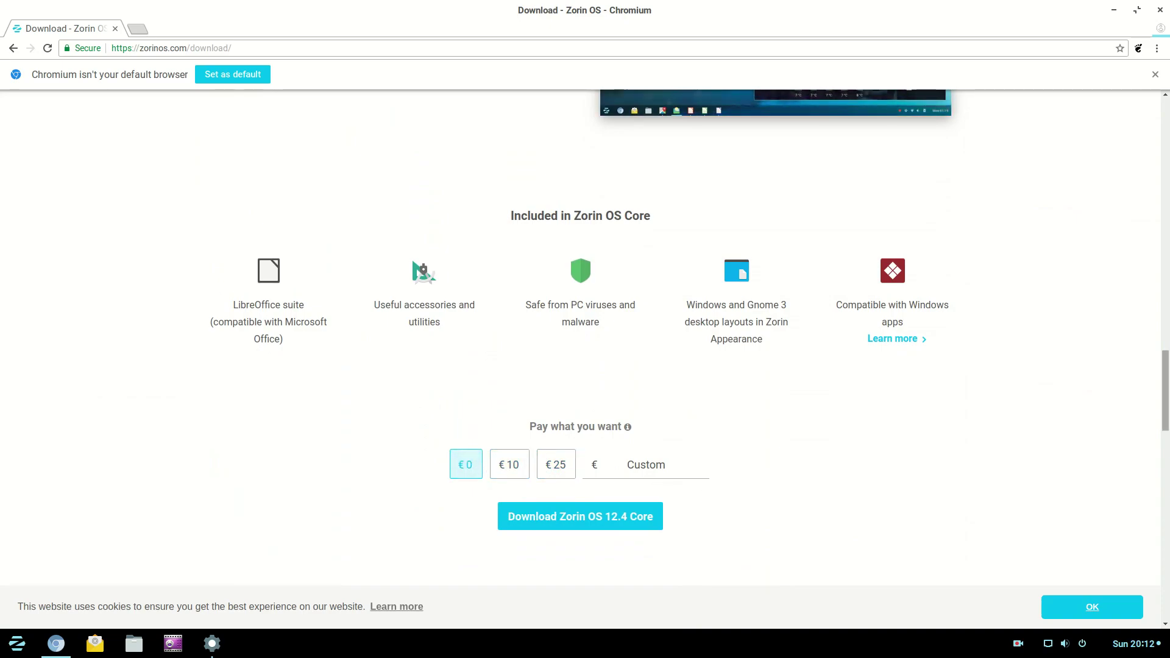
pyautogui.moveTo(1166, 419)
pyautogui.mouseDown()
pyautogui.moveTo(1166, 403)
pyautogui.moveTo(1166, 421)
pyautogui.mouseUp()
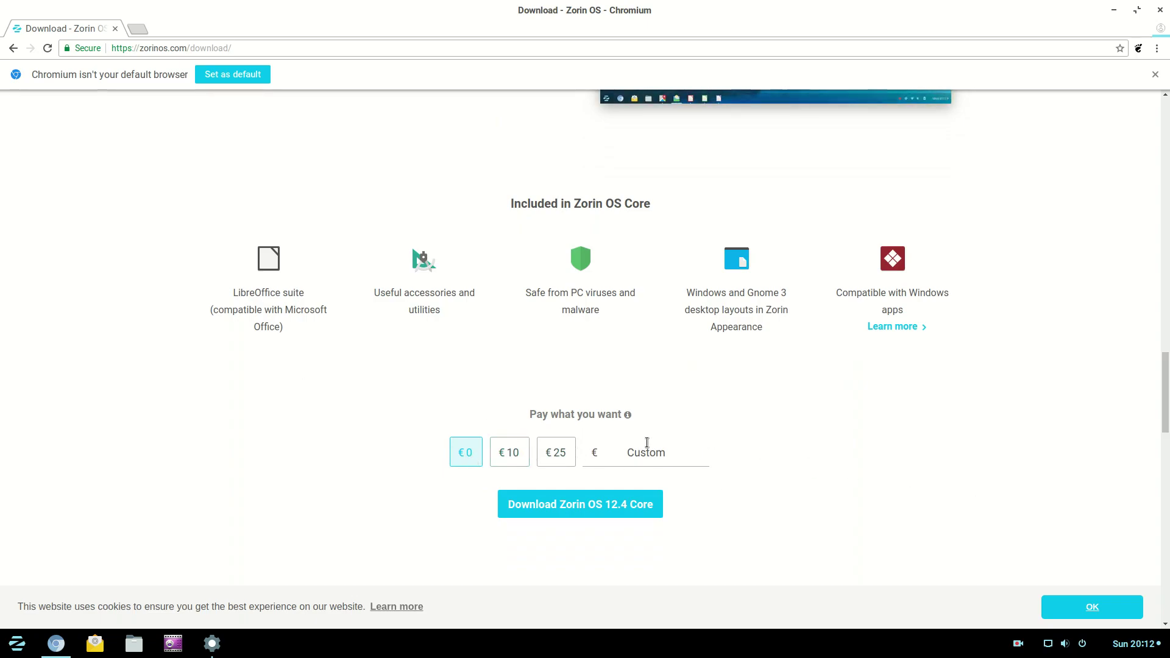
pyautogui.scroll(15, 1164, 391)
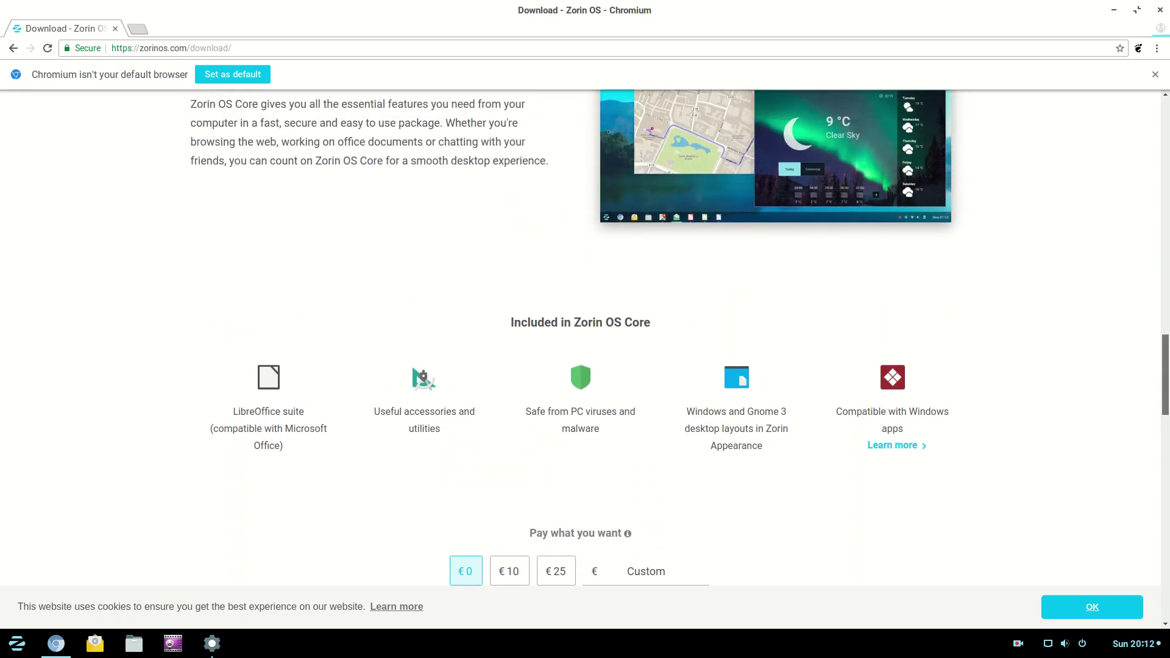
pyautogui.scroll(3, 580, 329)
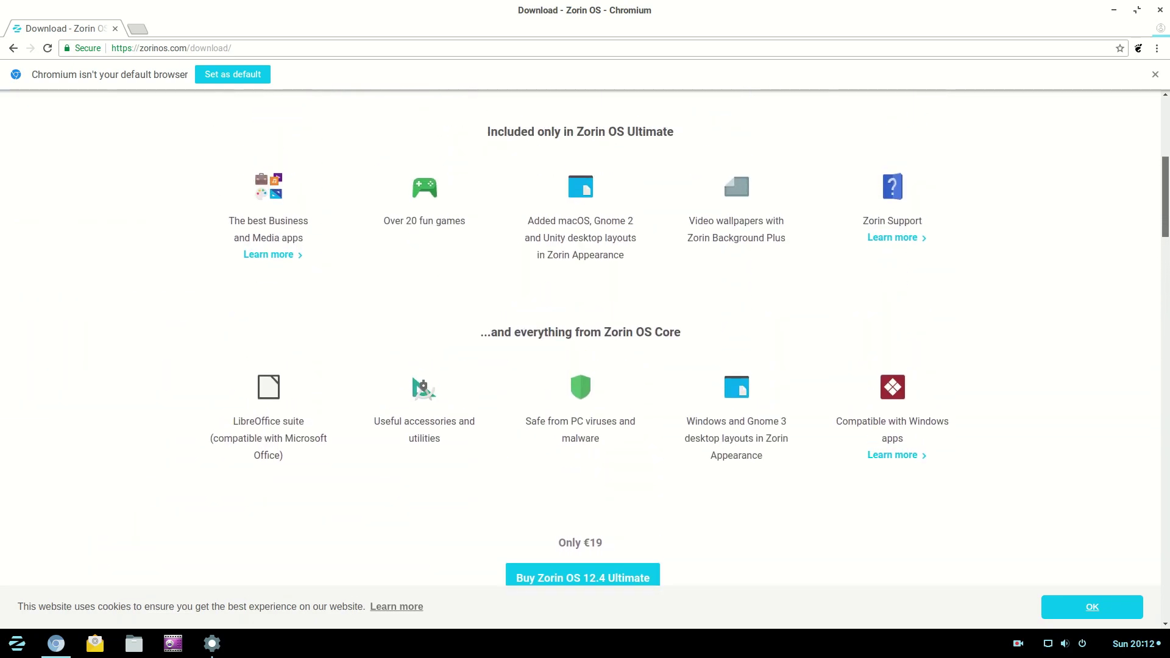
pyautogui.scroll(1, 580, 356)
pyautogui.scroll(5, 1150, 229)
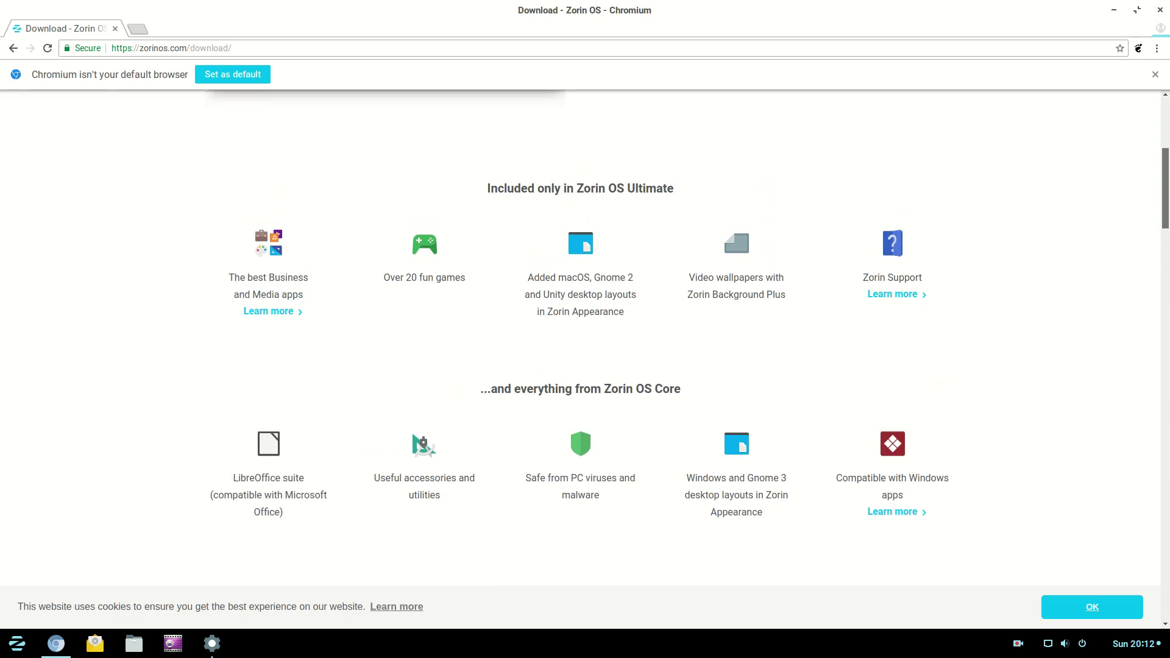
pyautogui.scroll(-5, 1150, 229)
pyautogui.scroll(-4, 1150, 230)
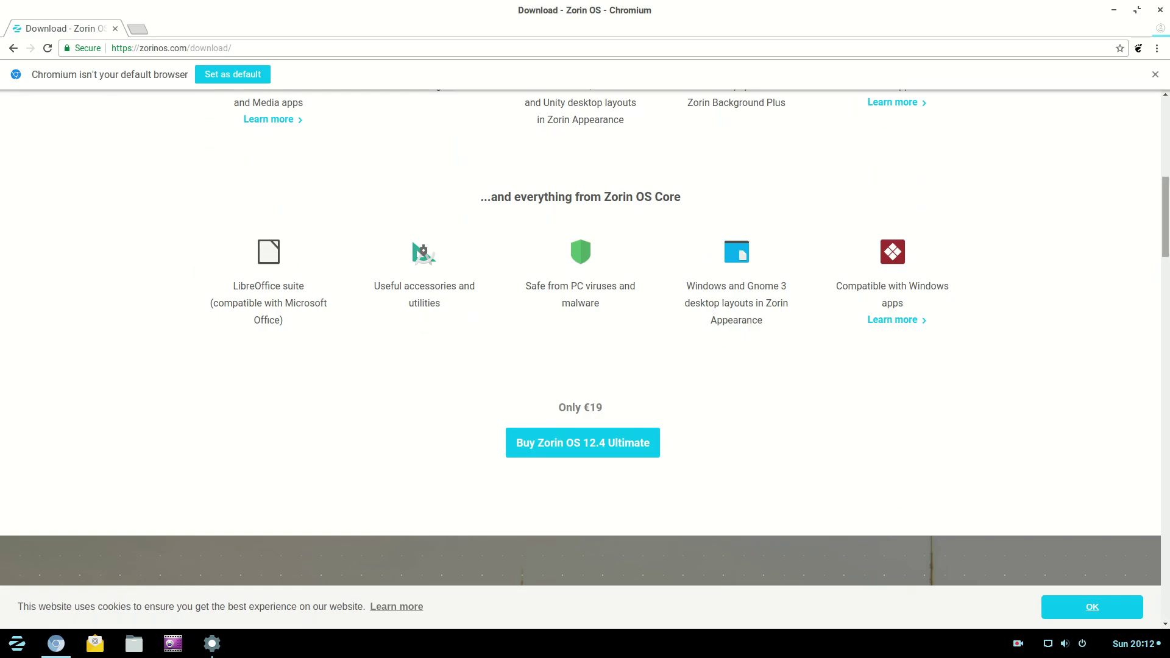
pyautogui.moveTo(1166, 214); pyautogui.dragTo(1164, 397)
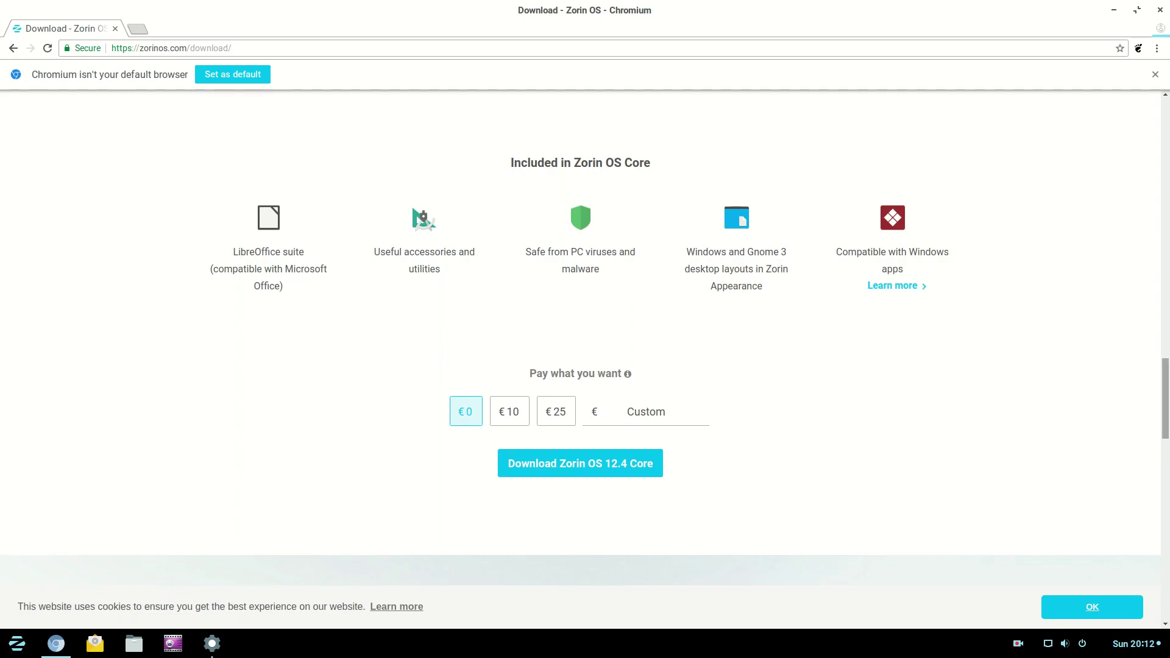
pyautogui.moveTo(1167, 414)
pyautogui.mouseDown()
pyautogui.moveTo(1165, 381)
pyautogui.moveTo(1163, 426)
pyautogui.mouseUp()
pyautogui.scroll(15, 742, 390)
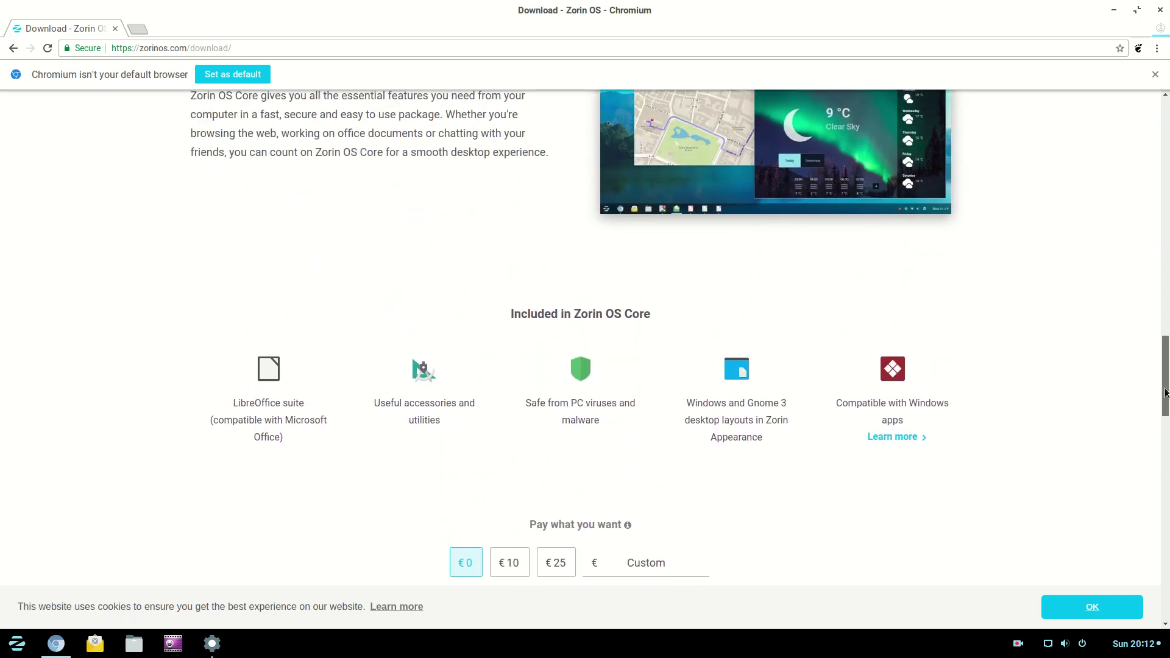
pyautogui.scroll(3, 613, 151)
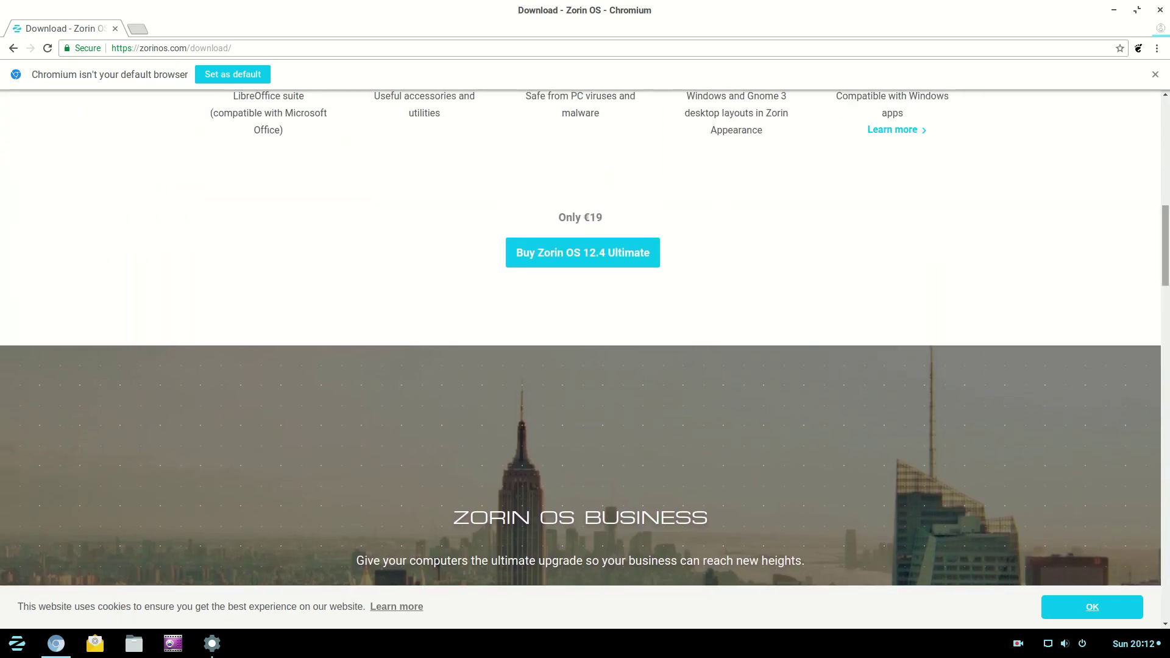
pyautogui.moveTo(1165, 229); pyautogui.dragTo(1150, 396)
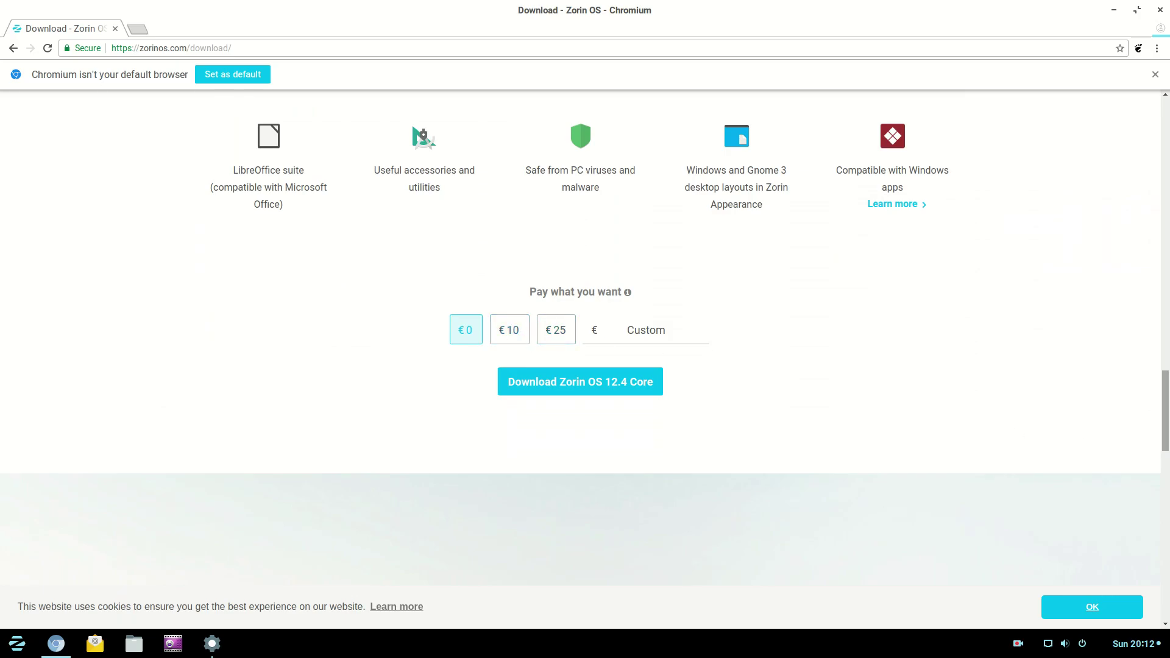
pyautogui.moveTo(1167, 437); pyautogui.dragTo(1166, 296)
pyautogui.moveTo(1166, 256); pyautogui.dragTo(1166, 199)
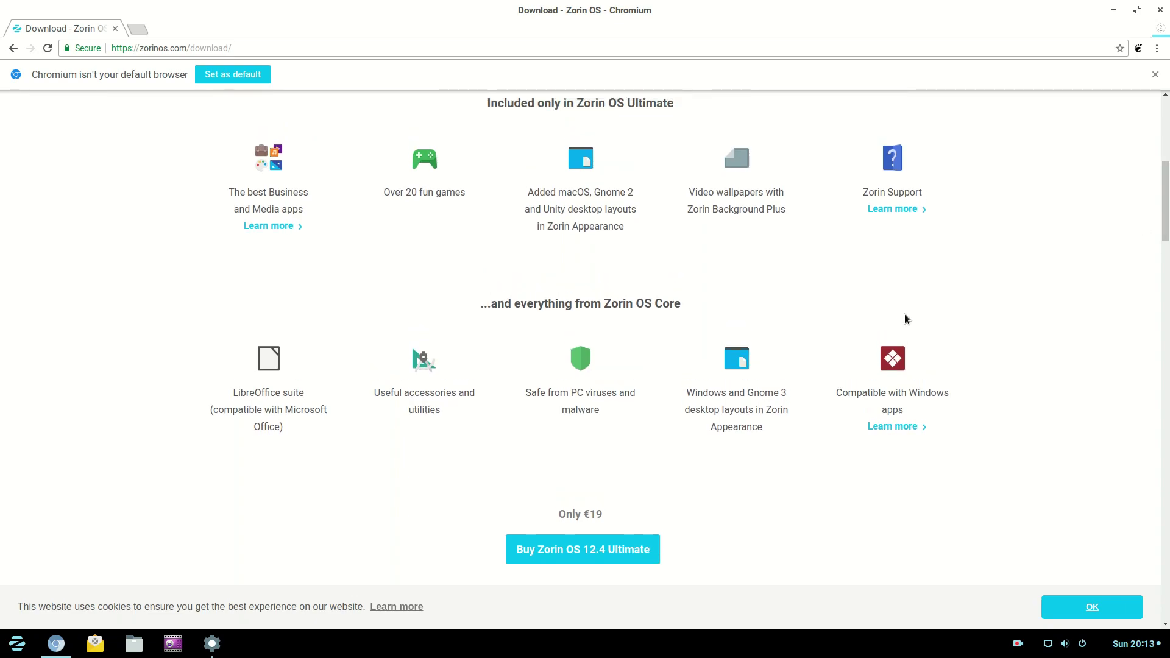
pyautogui.moveTo(1166, 198); pyautogui.dragTo(1164, 98)
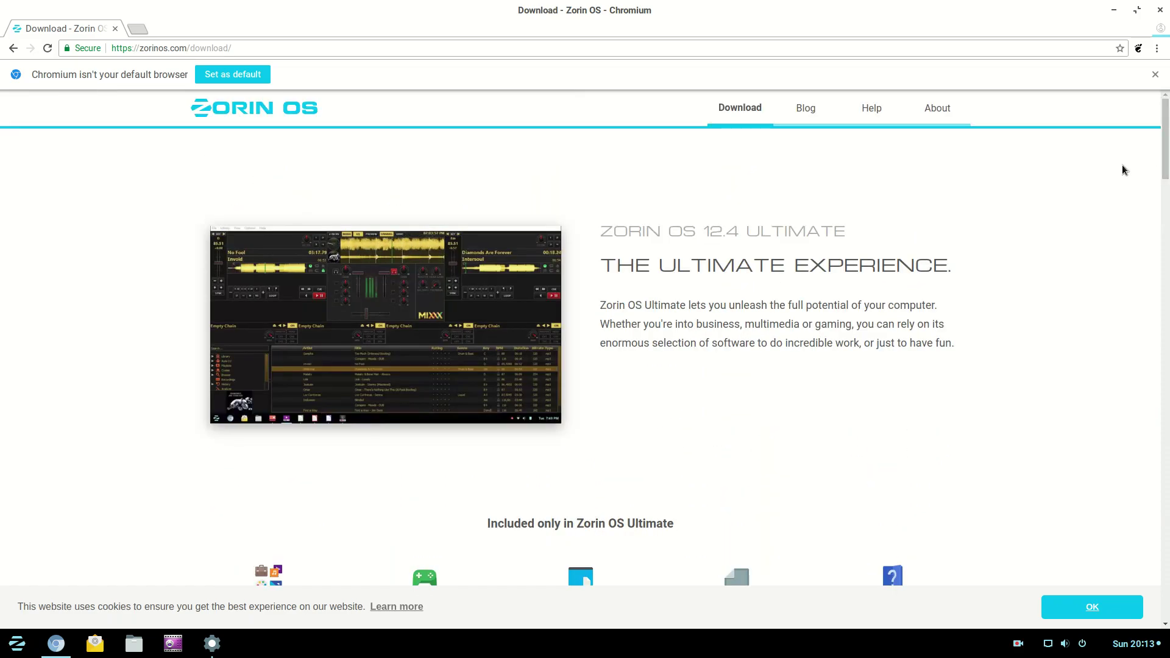
pyautogui.scroll(-6, 811, 187)
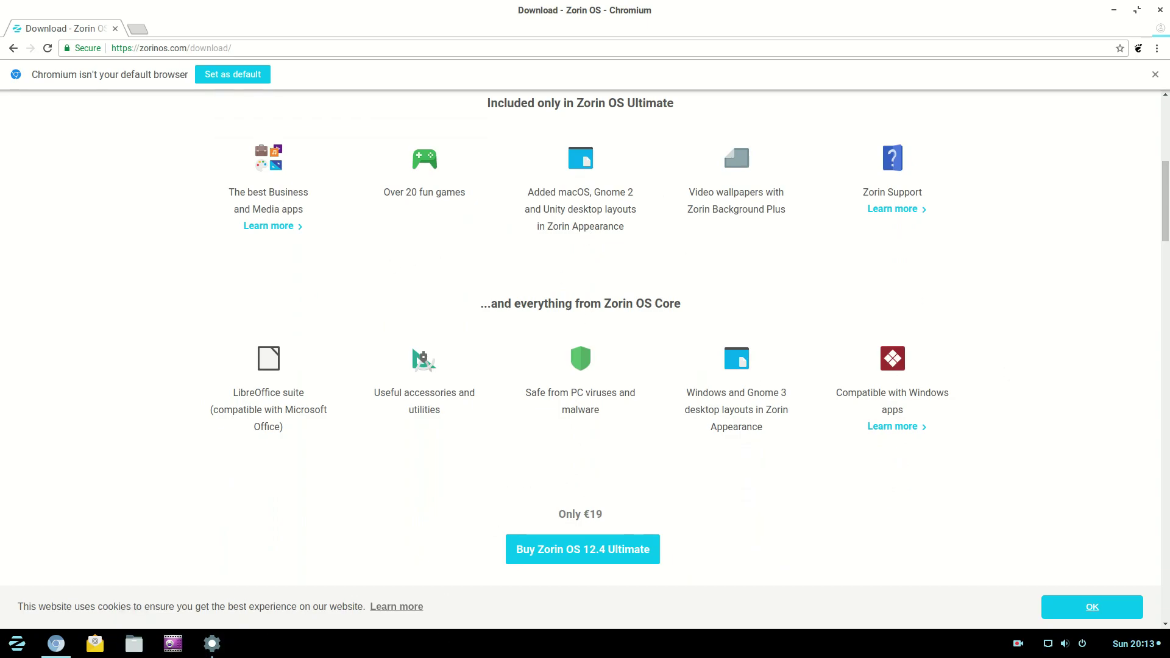
pyautogui.scroll(7, 580, 335)
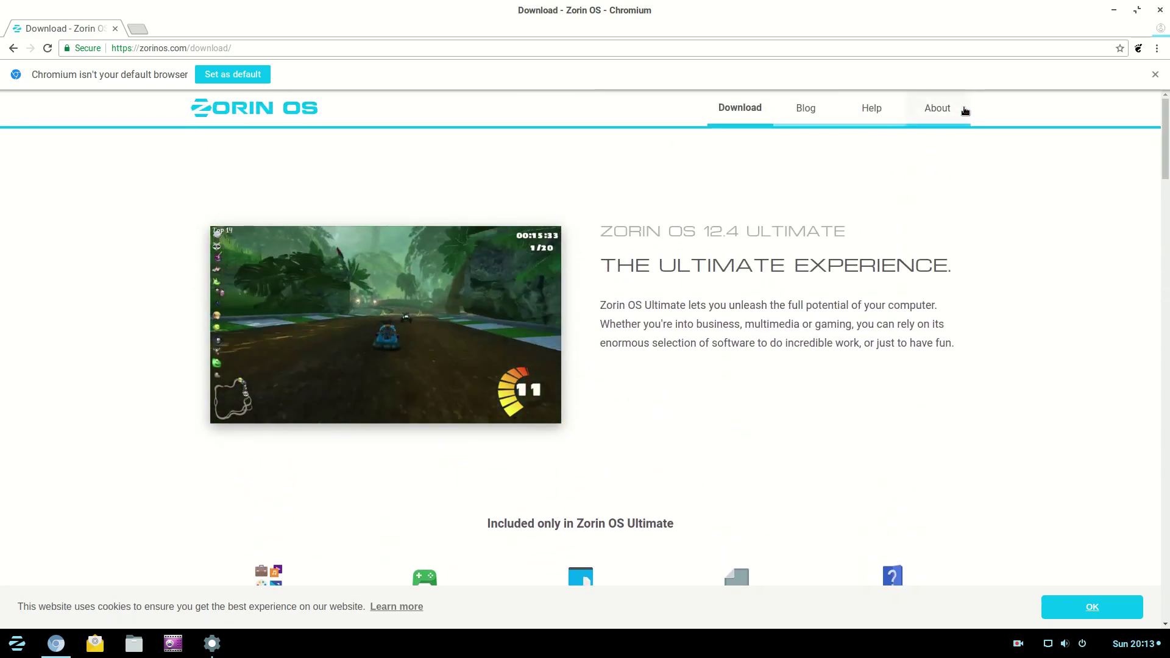
# - Close Chromium, open Zorin Appearance from Settings, then close it again
pyautogui.click(1166, 10)
pyautogui.moveTo(563, 134); pyautogui.dragTo(592, 92)
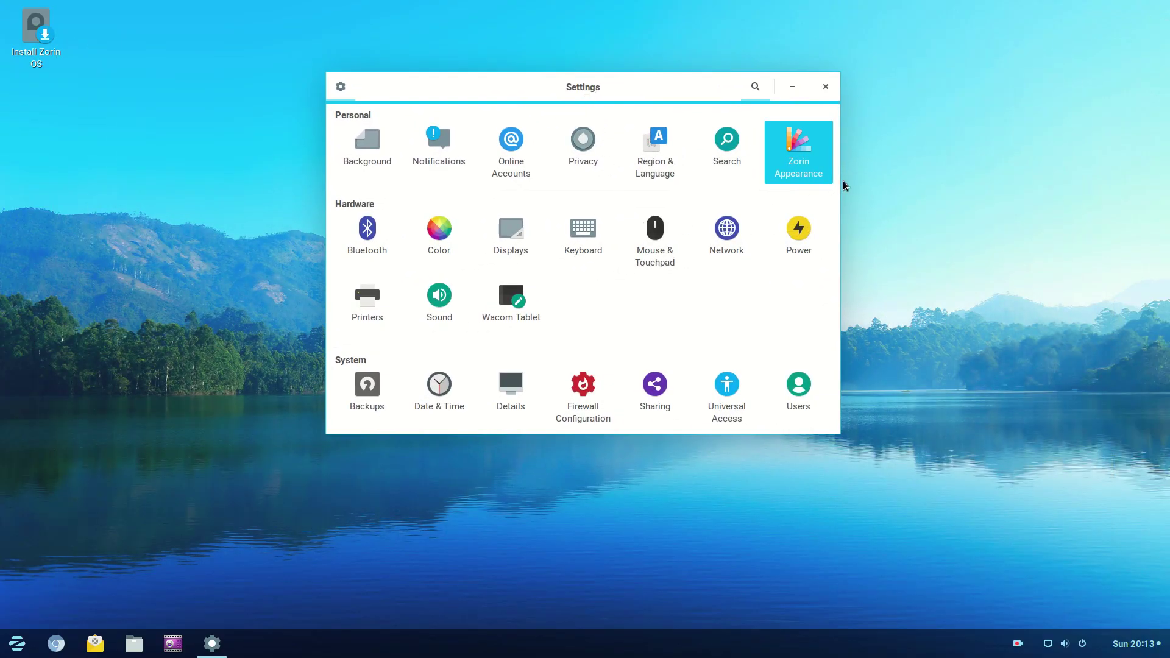
pyautogui.click(798, 150)
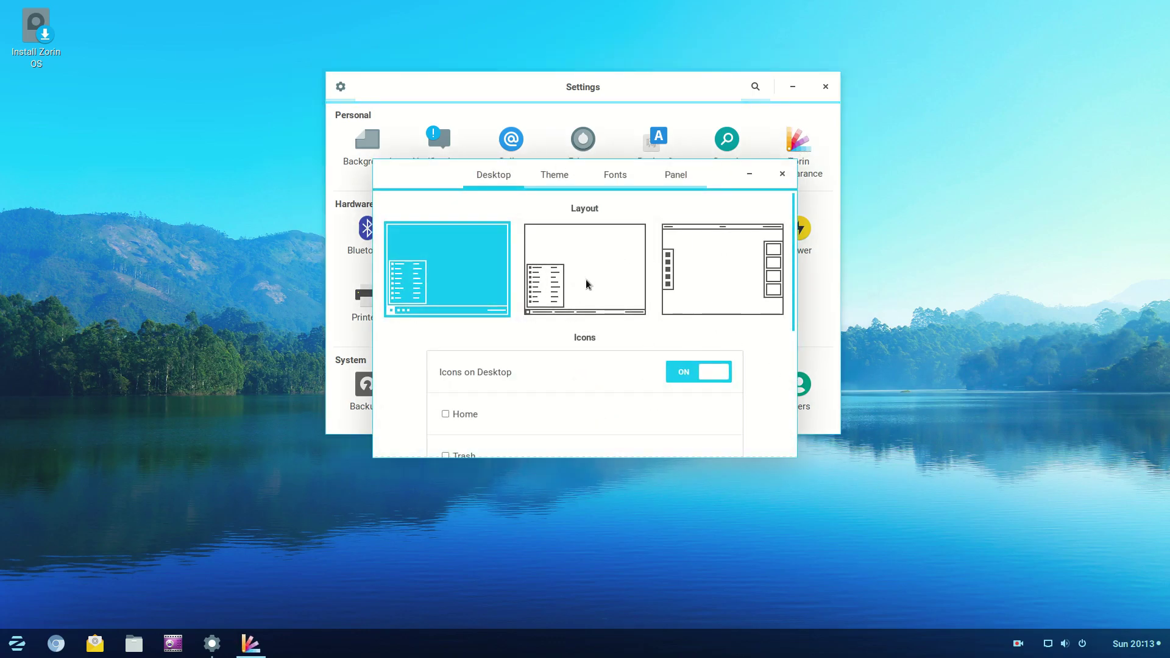
pyautogui.click(783, 176)
# - Close the Settings window, then open and dismiss the start menu to leave the empty lake-wallpaper desktop
pyautogui.click(825, 88)
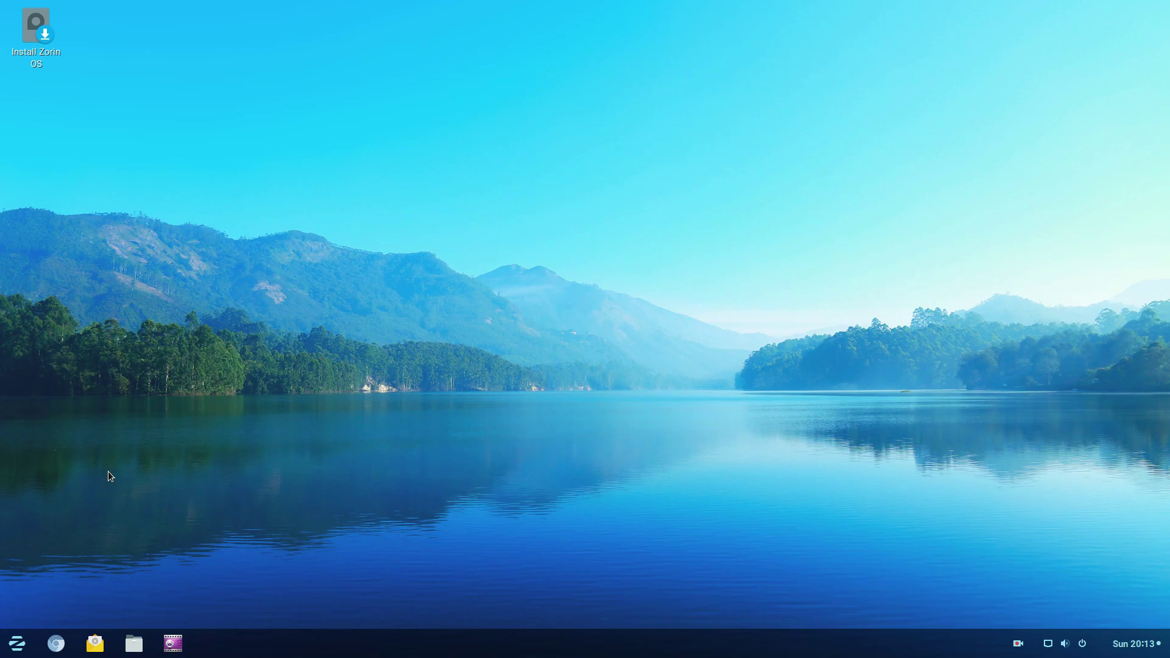
pyautogui.click(18, 644)
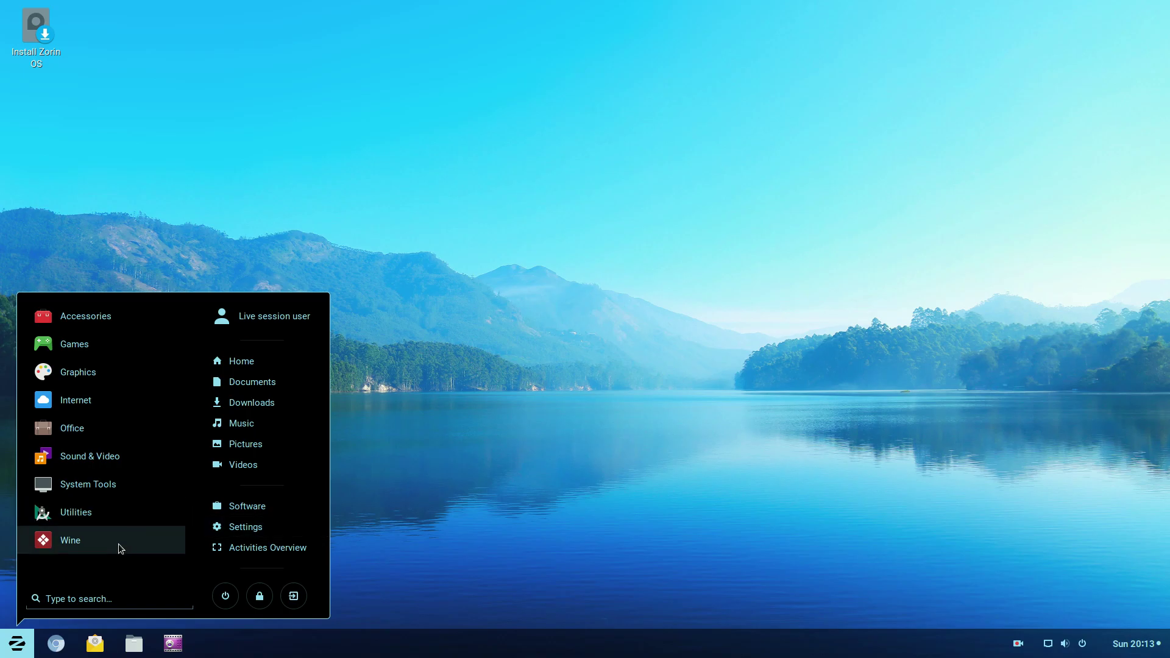
pyautogui.click(605, 474)
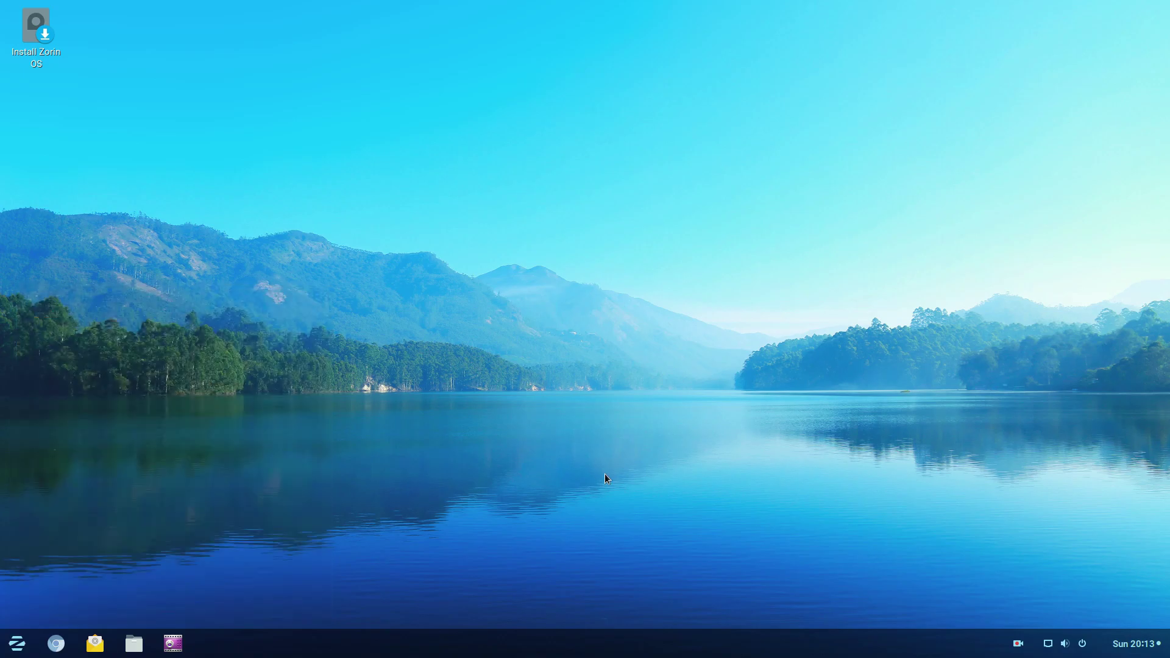